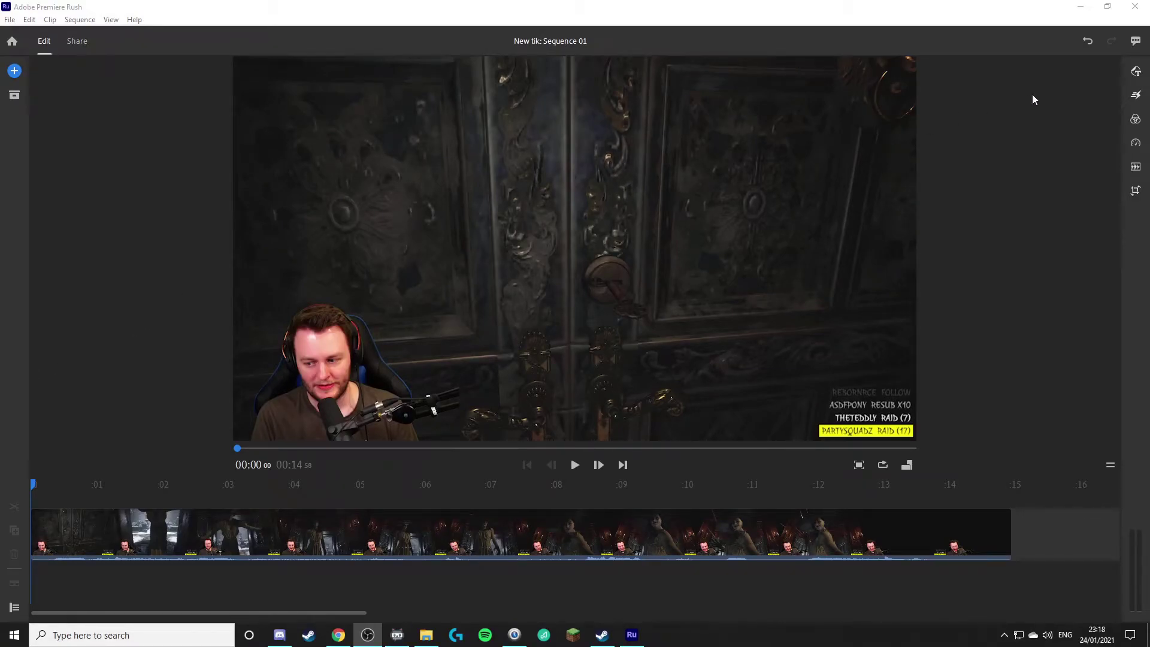
Step: Play through the gameplay footage, pause it, and return to the start
{"action": "left_click", "coordinate": [575, 466]}
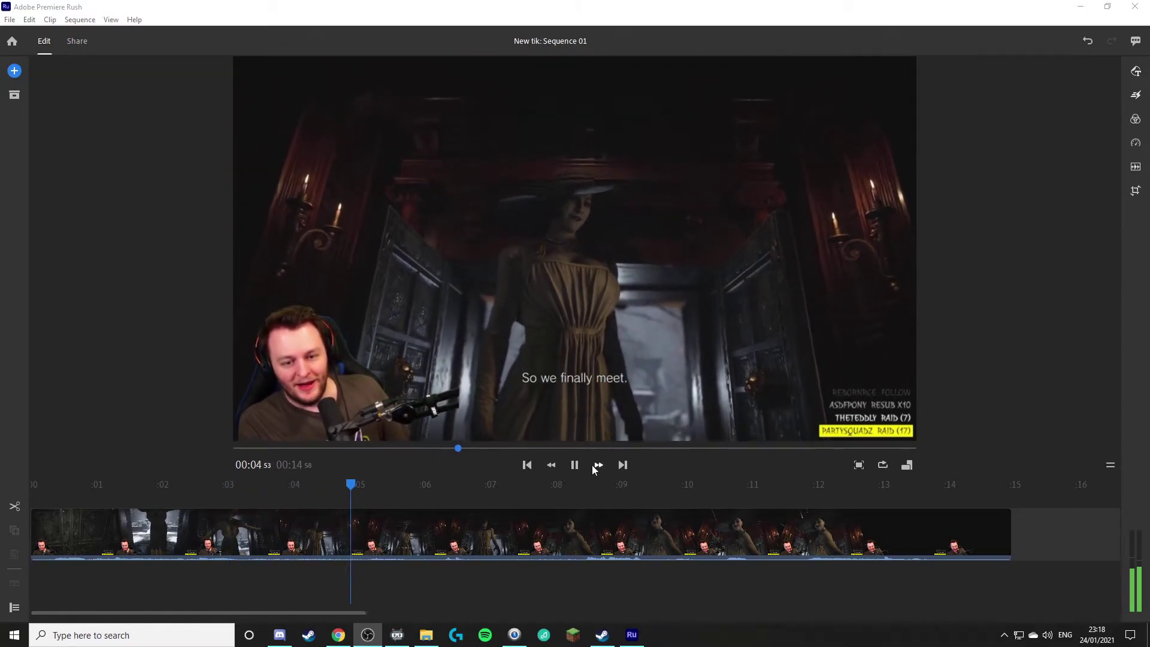
{"action": "left_click", "coordinate": [455, 485]}
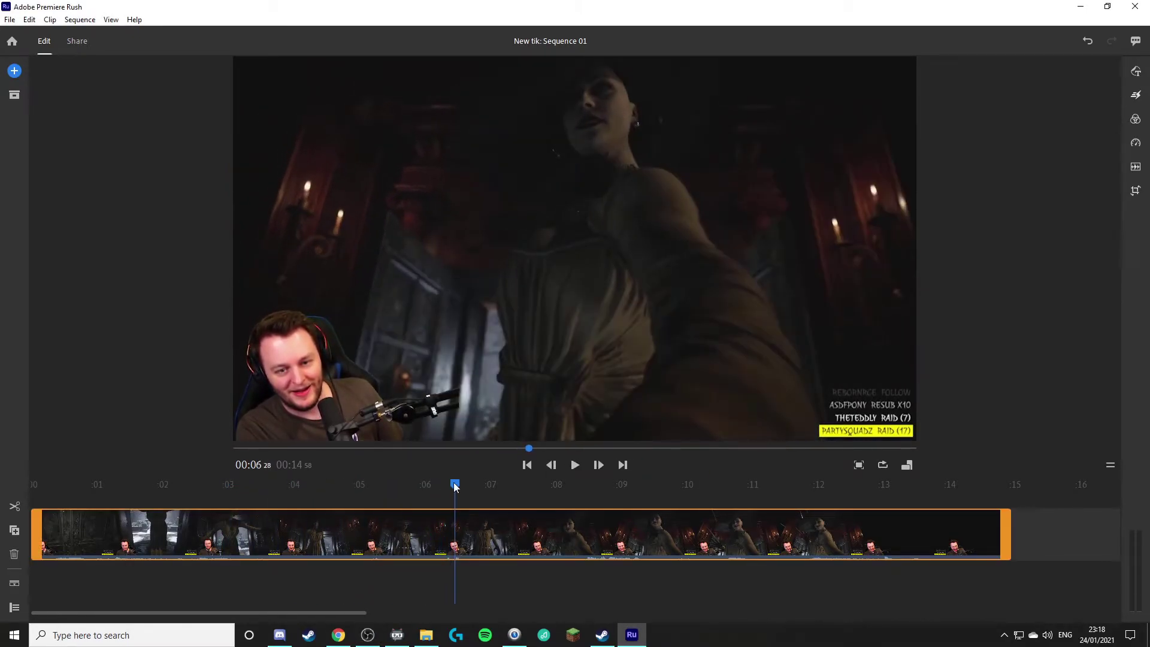
{"action": "left_click_drag", "start_coordinate": [454, 485], "coordinate": [32, 485]}
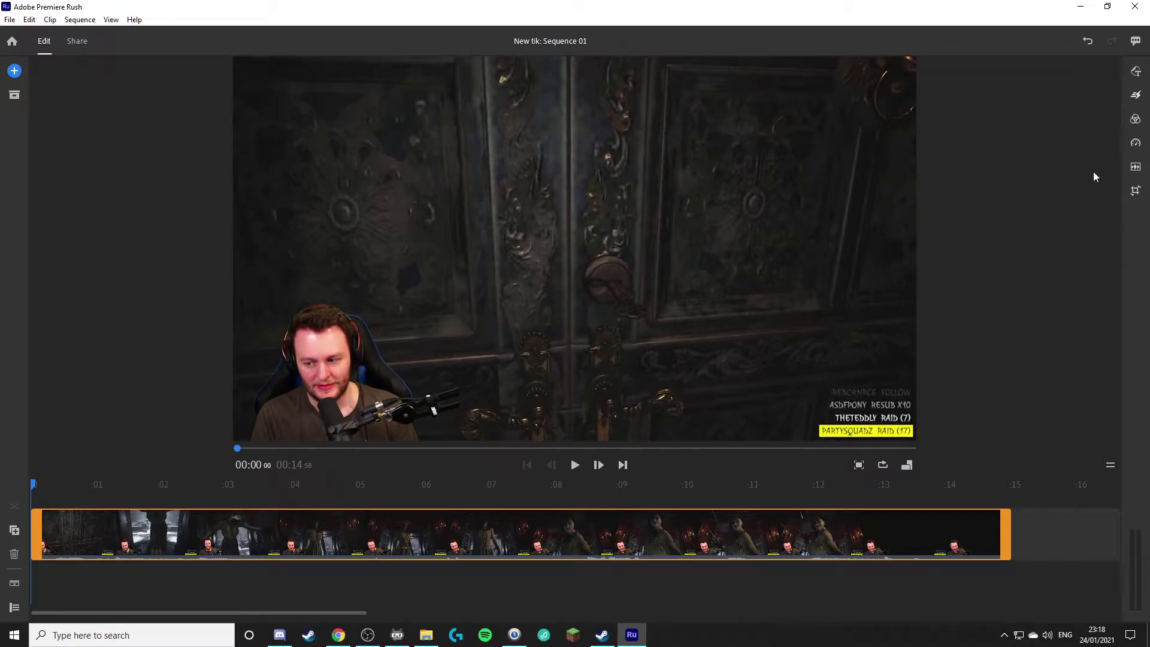
Step: Add the basic Title template with TITLE and SUBTITLE over the video's start
{"action": "left_click", "coordinate": [1137, 71]}
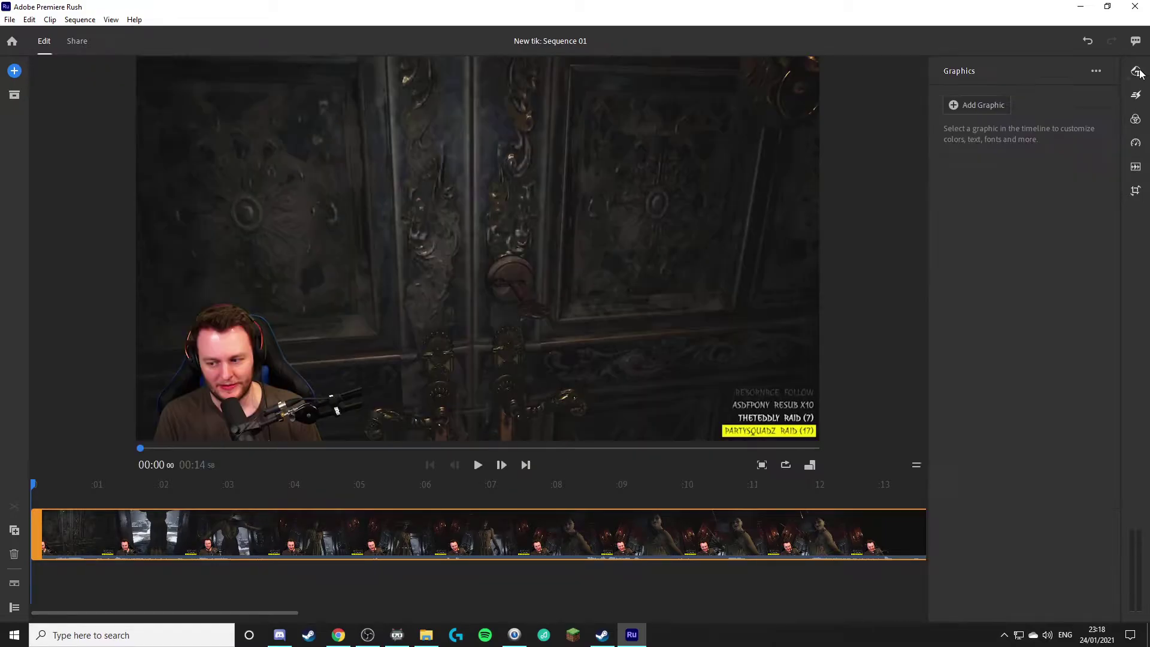
{"action": "left_click", "coordinate": [993, 106]}
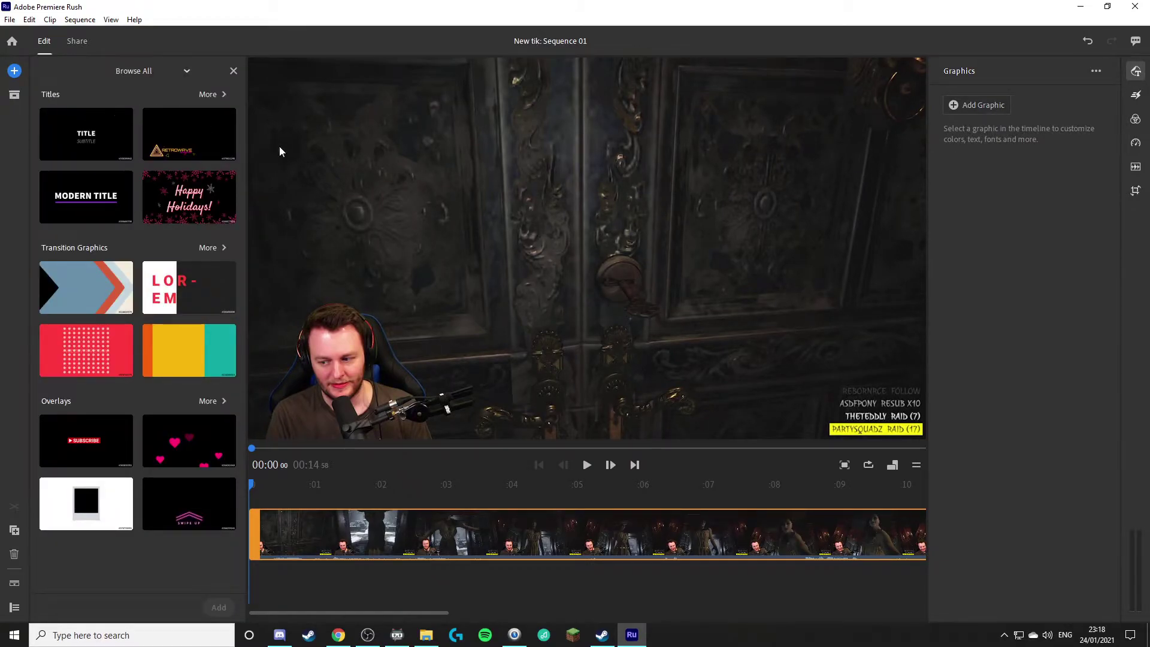
{"action": "left_click", "coordinate": [78, 132]}
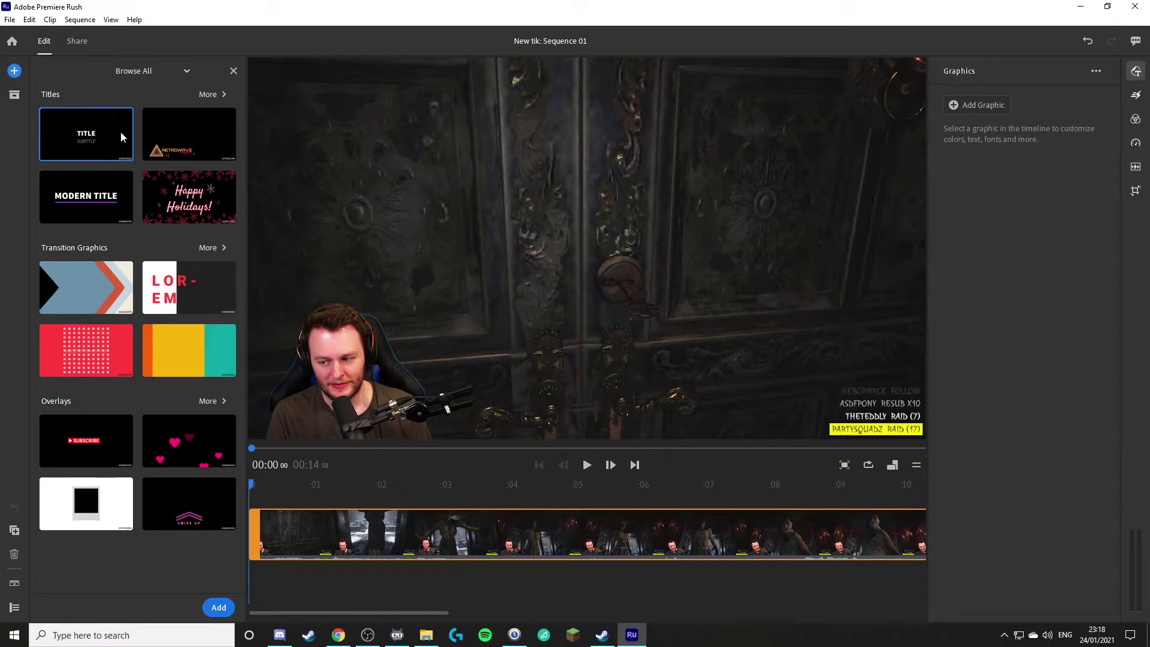
{"action": "left_click", "coordinate": [219, 607]}
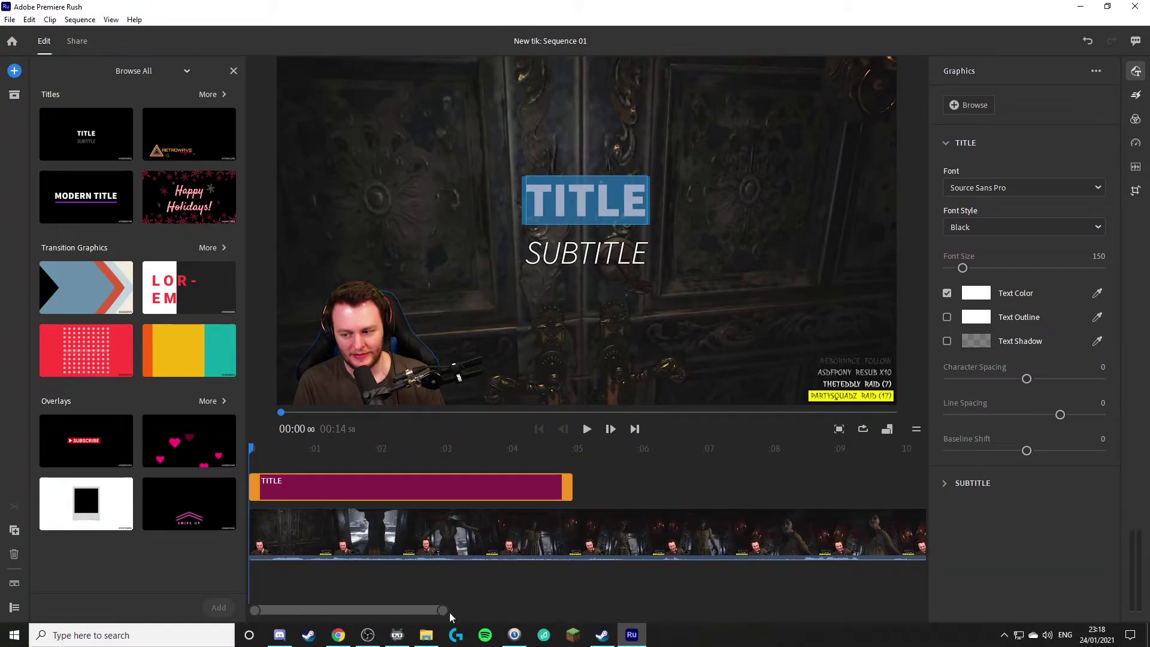
Step: Stretch the title graphic across the full 14-second clip and delete its SUBTITLE line
{"action": "left_click_drag", "start_coordinate": [449, 612], "coordinate": [592, 606]}
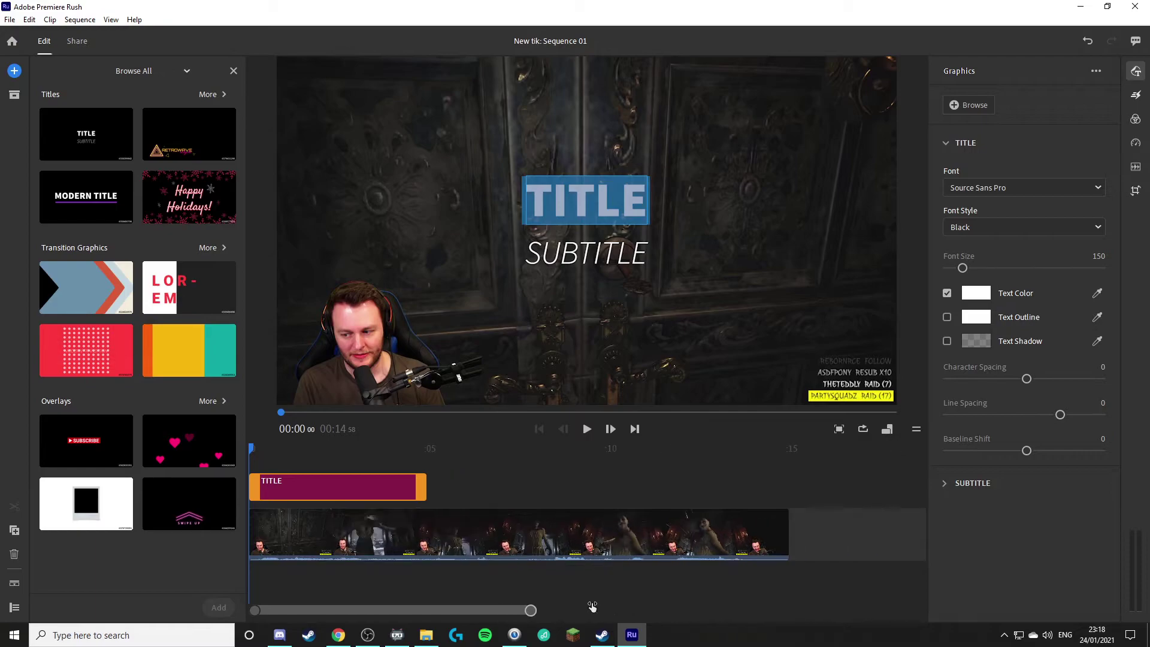
{"action": "left_click_drag", "start_coordinate": [424, 487], "coordinate": [784, 486]}
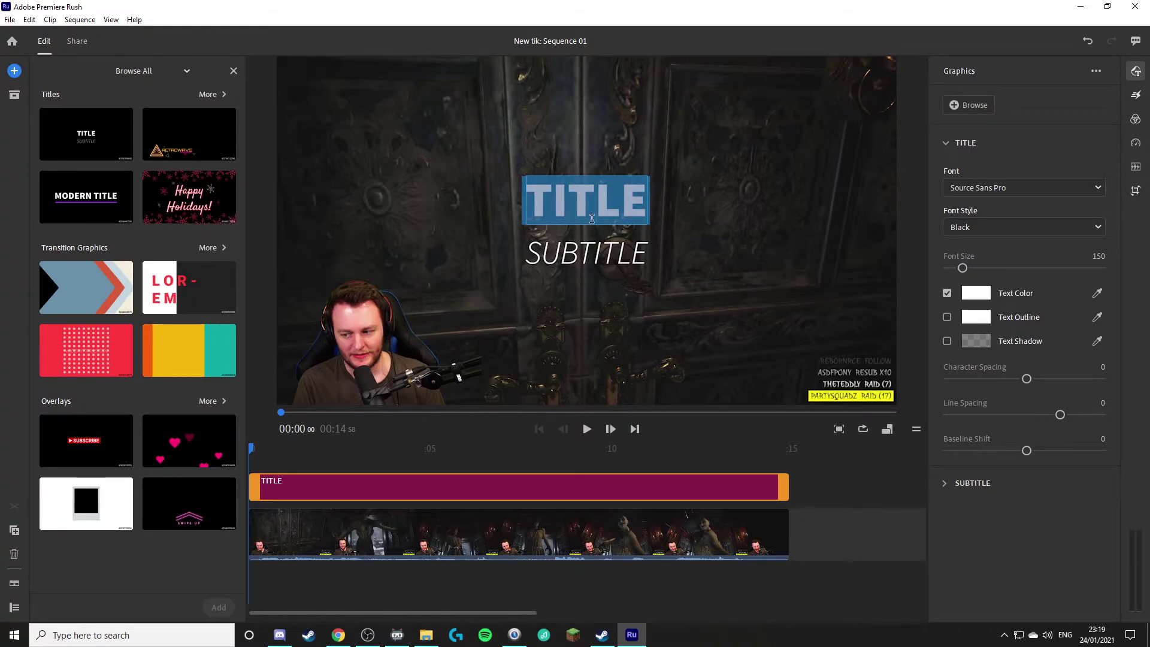
{"action": "left_click", "coordinate": [595, 252]}
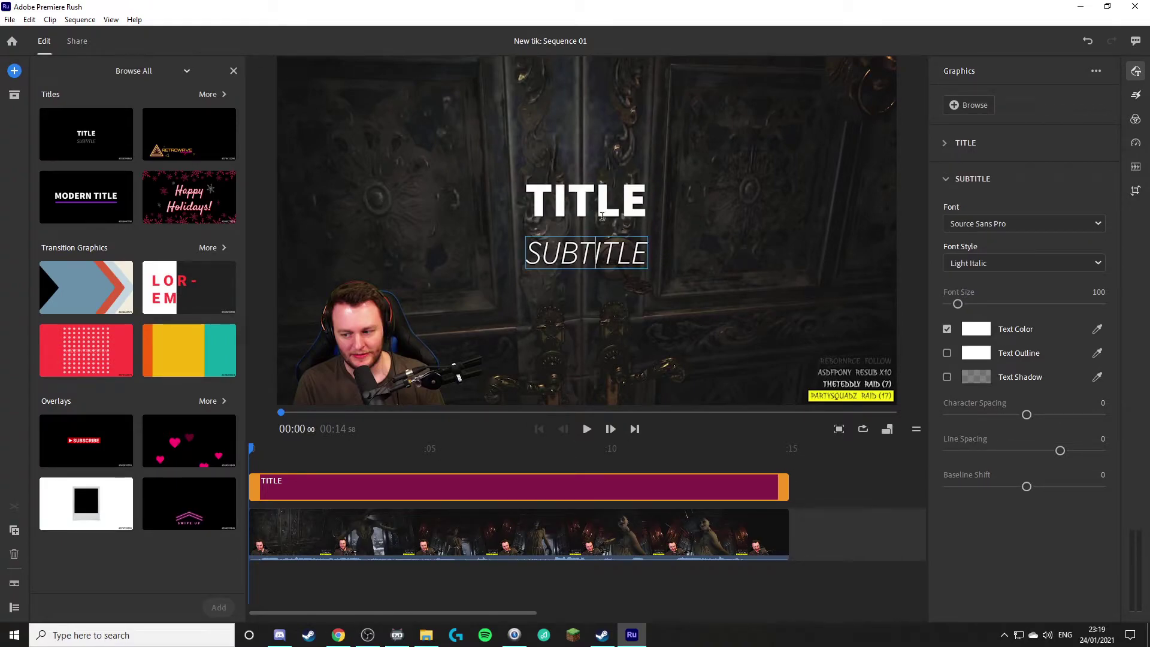
{"action": "left_click_drag", "start_coordinate": [648, 255], "coordinate": [477, 262]}
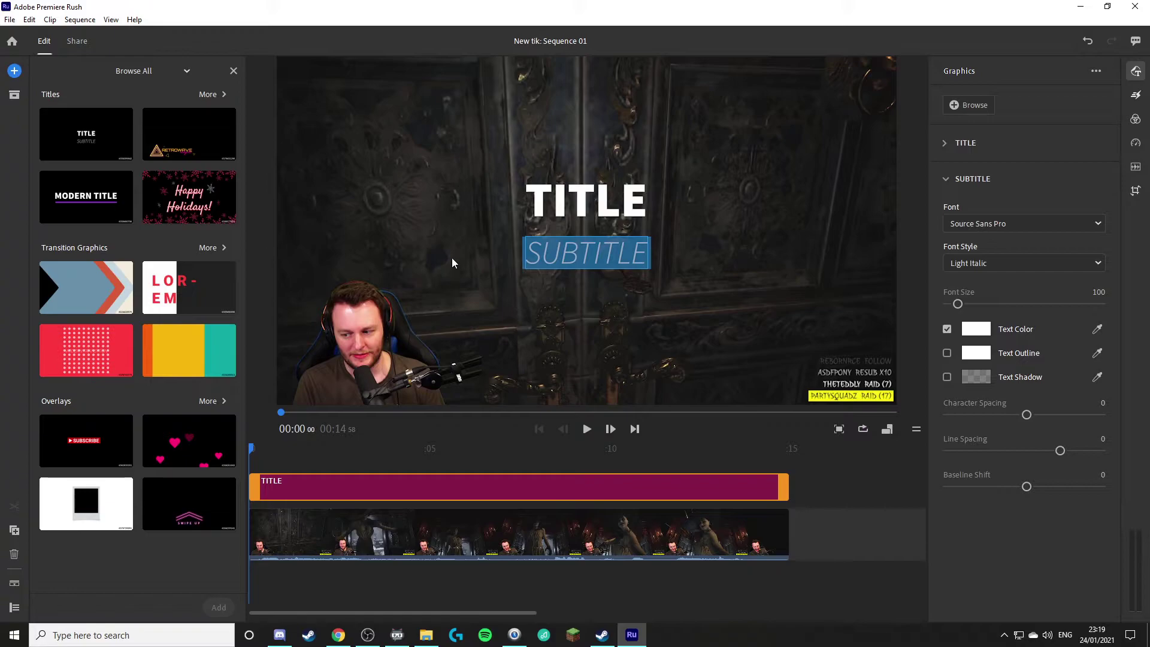
{"action": "key", "text": "BackSpace"}
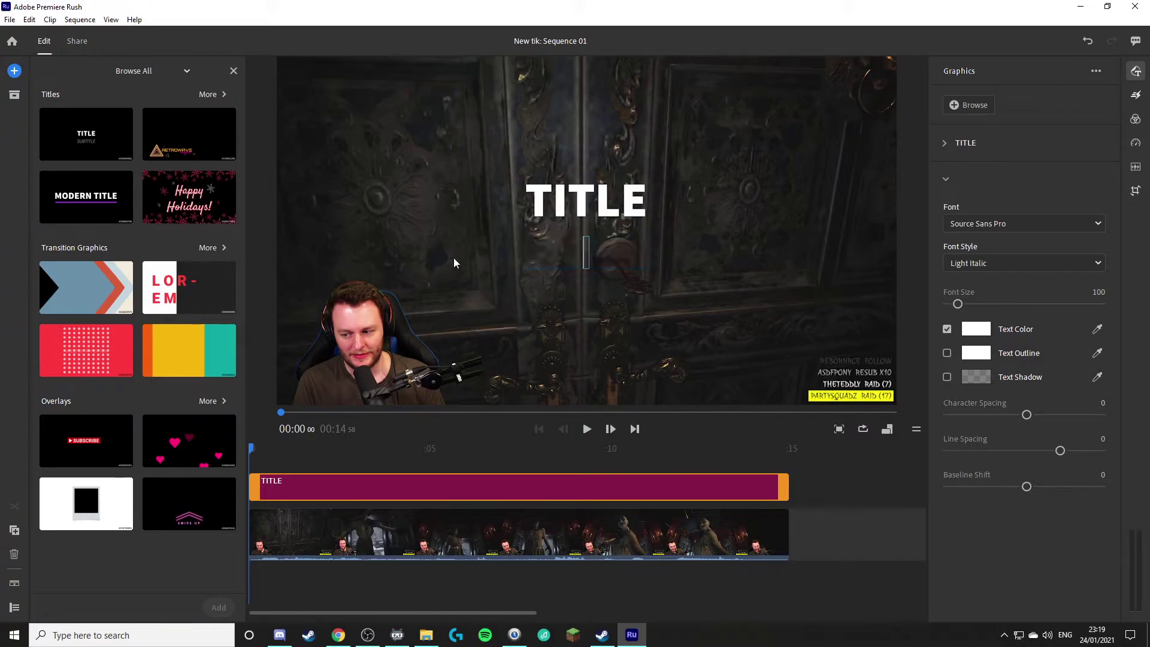
Step: Position the TITLE text near the bottom centre of the frame as a caption
{"action": "left_click", "coordinate": [740, 487]}
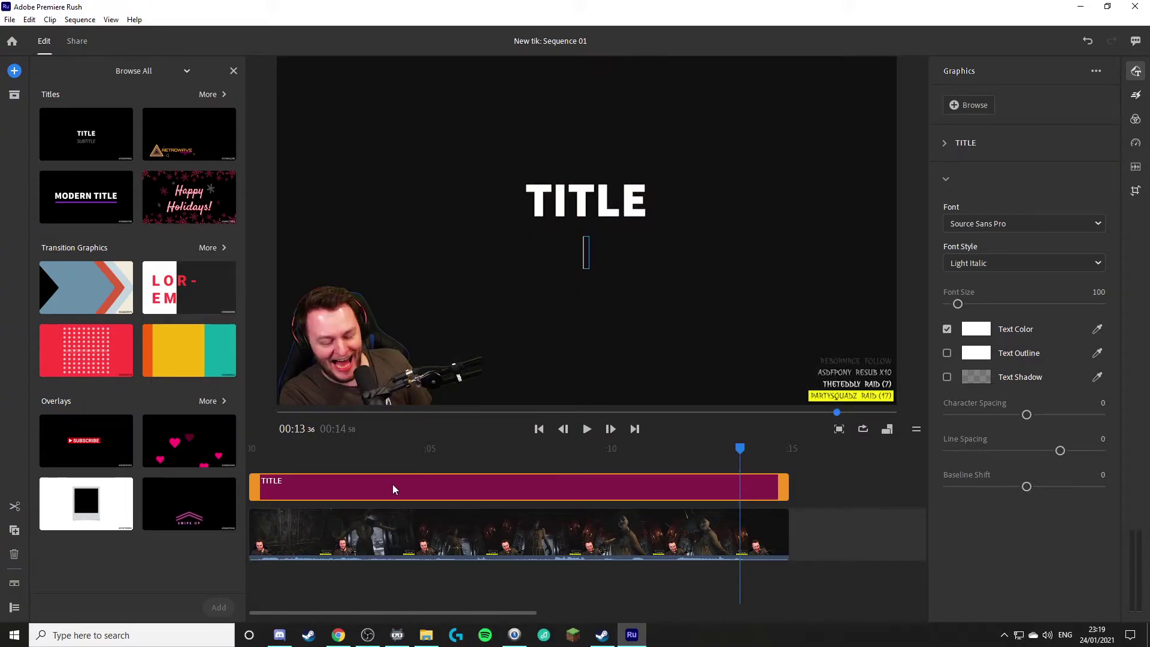
{"action": "left_click", "coordinate": [896, 285]}
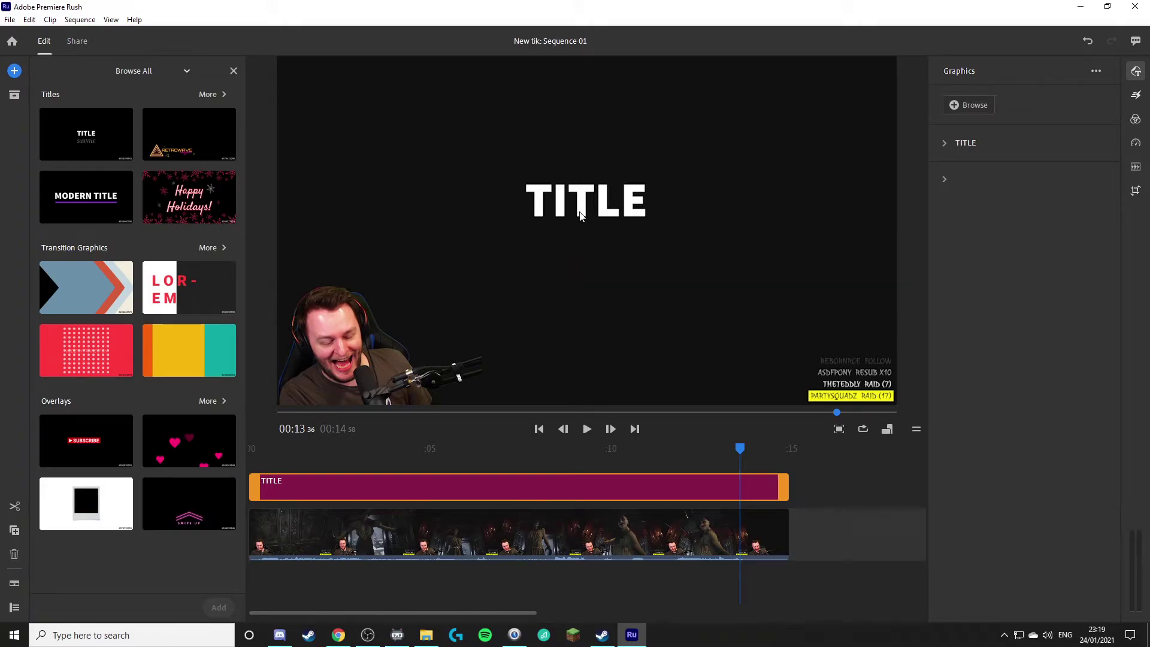
{"action": "left_click", "coordinate": [823, 232]}
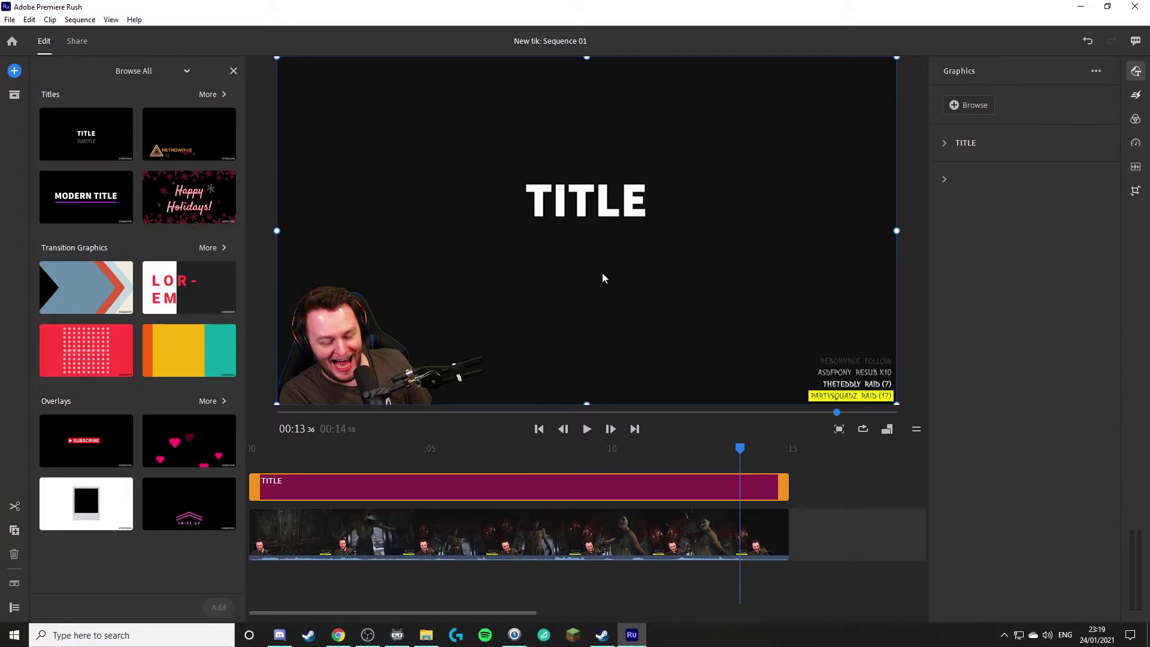
{"action": "left_click_drag", "start_coordinate": [756, 194], "coordinate": [724, 351]}
{"action": "double_click", "coordinate": [556, 357]}
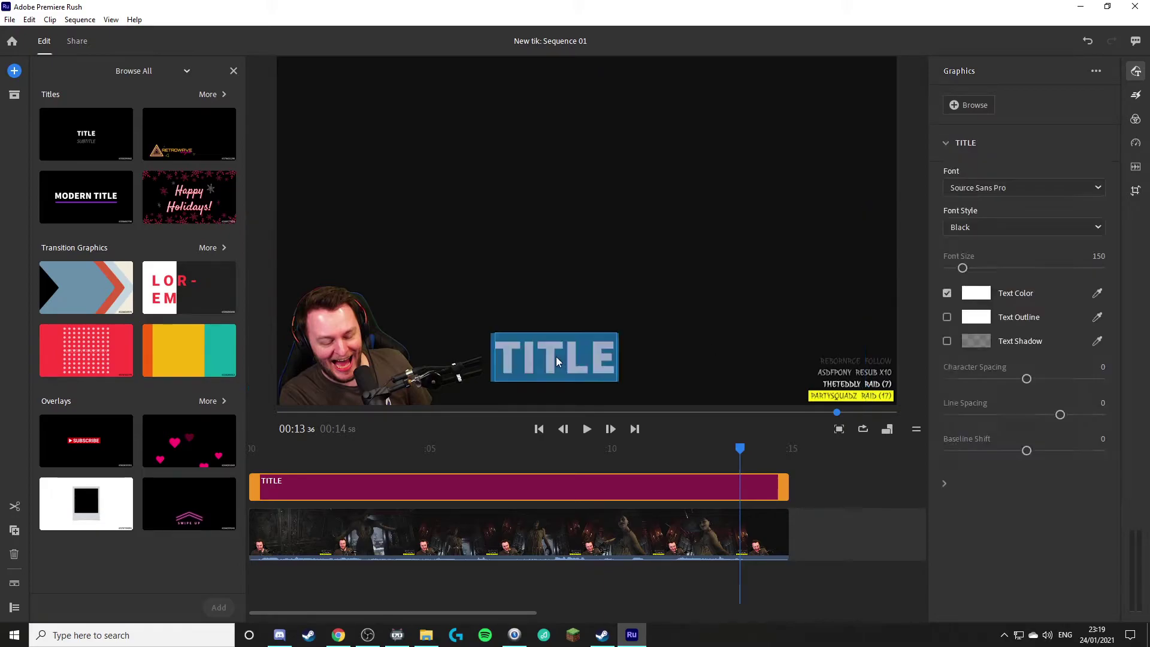
{"action": "left_click", "coordinate": [503, 363]}
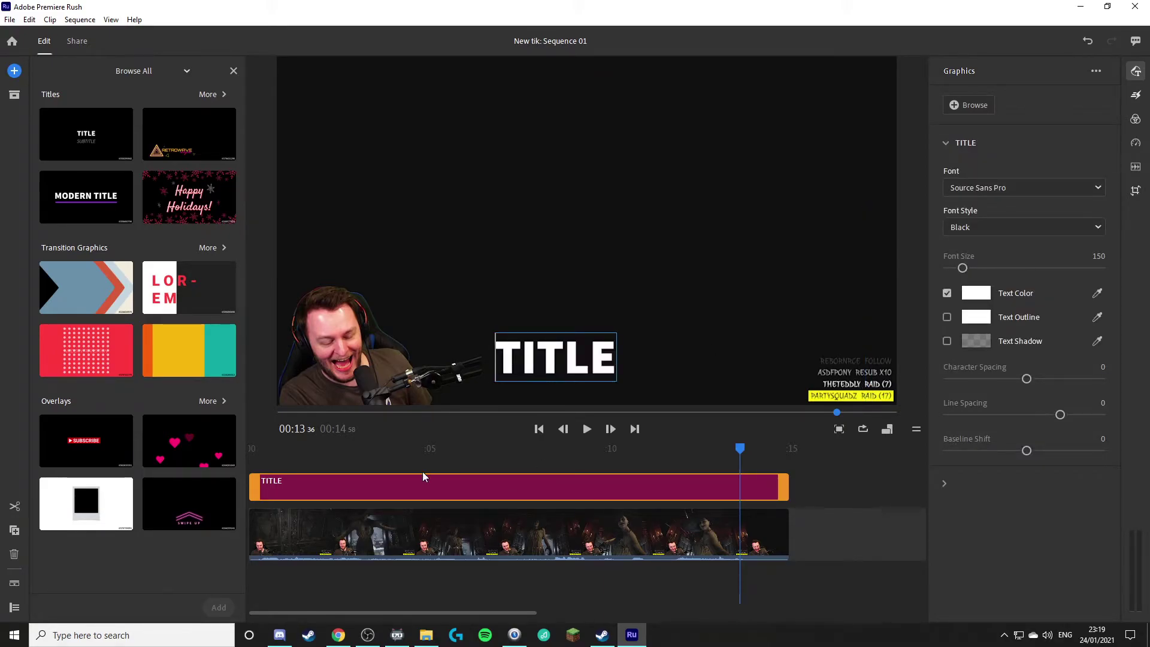
Step: Replace the caption word TITLE with 'Ooh'
{"action": "key", "text": "Home"}
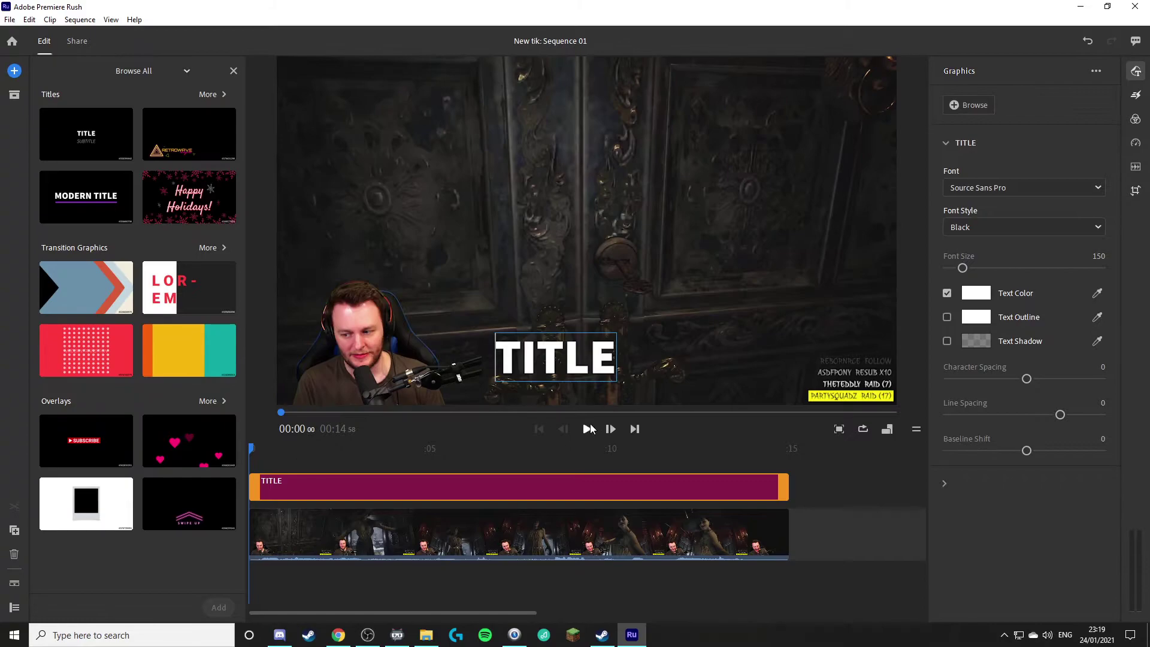
{"action": "left_click", "coordinate": [588, 430]}
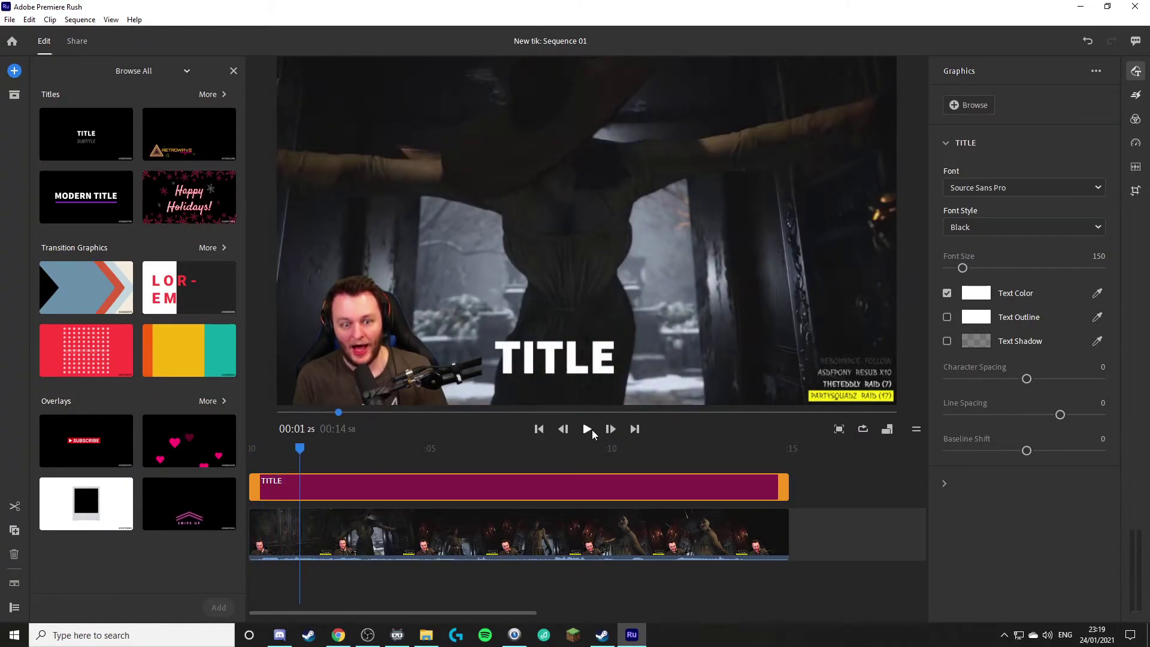
{"action": "left_click_drag", "start_coordinate": [501, 362], "coordinate": [709, 368]}
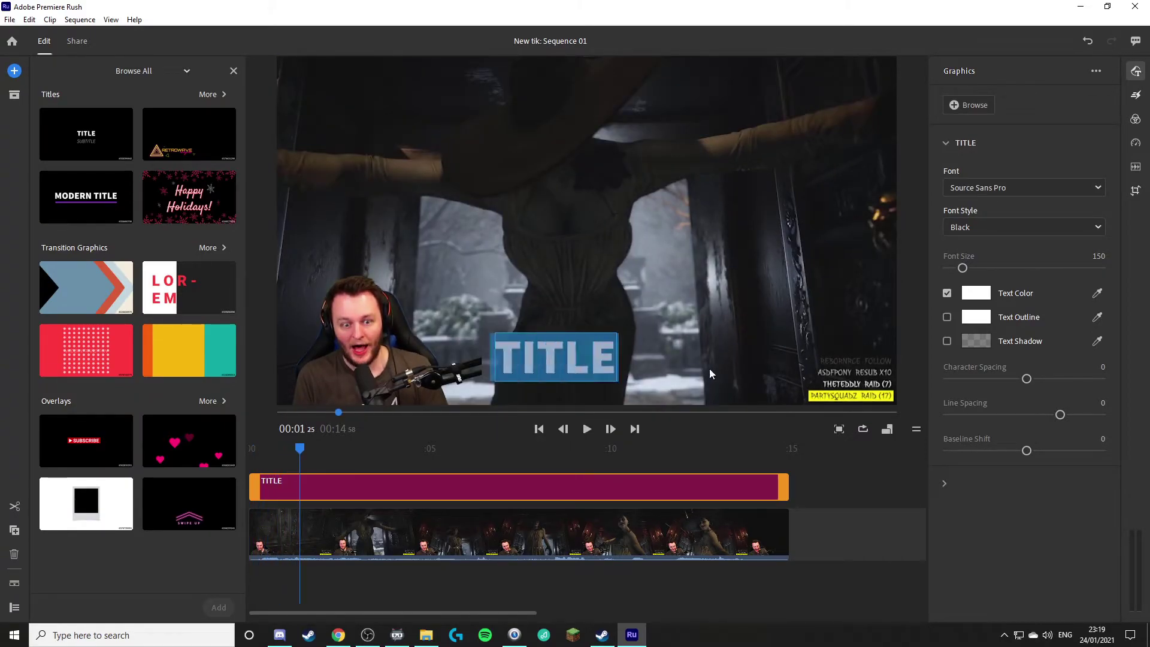
{"action": "type", "text": "Ooh"}
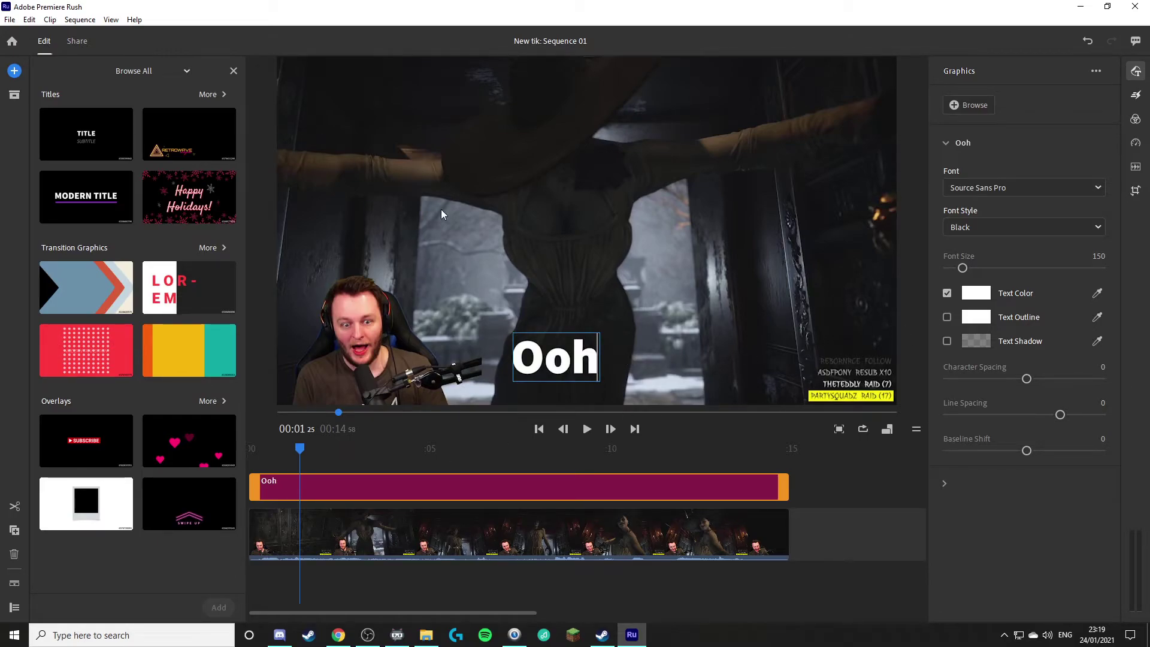
{"action": "left_click", "coordinate": [908, 365]}
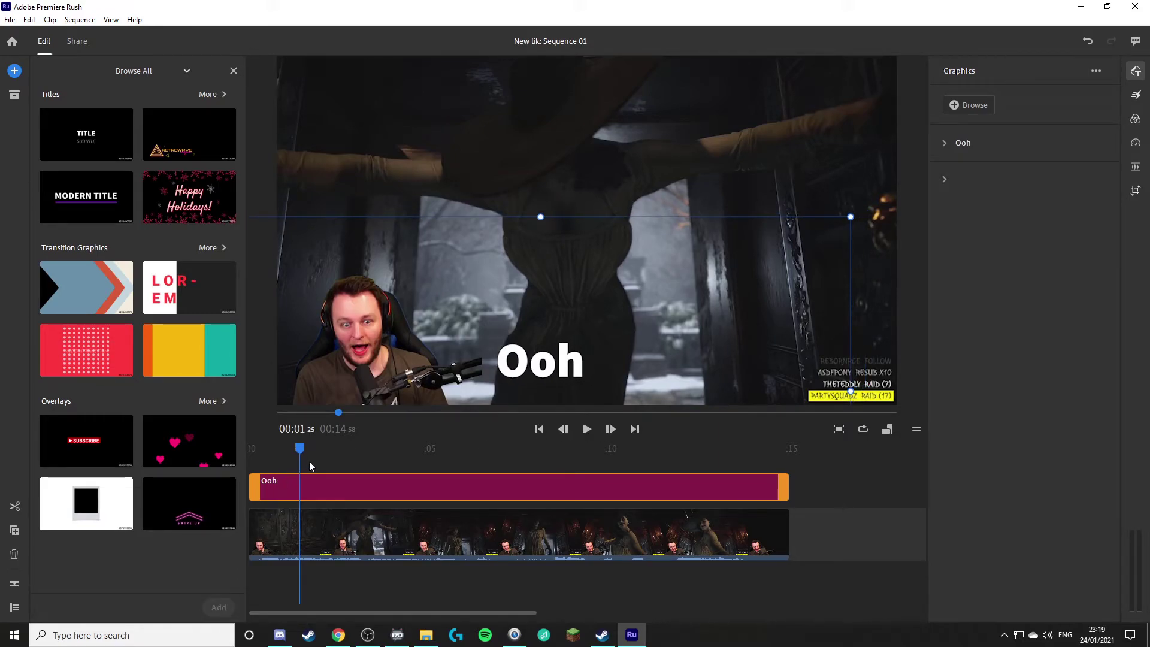
Step: Split the Ooh caption clip just before one second and again slightly later
{"action": "key", "text": "Home"}
{"action": "left_click", "coordinate": [587, 429]}
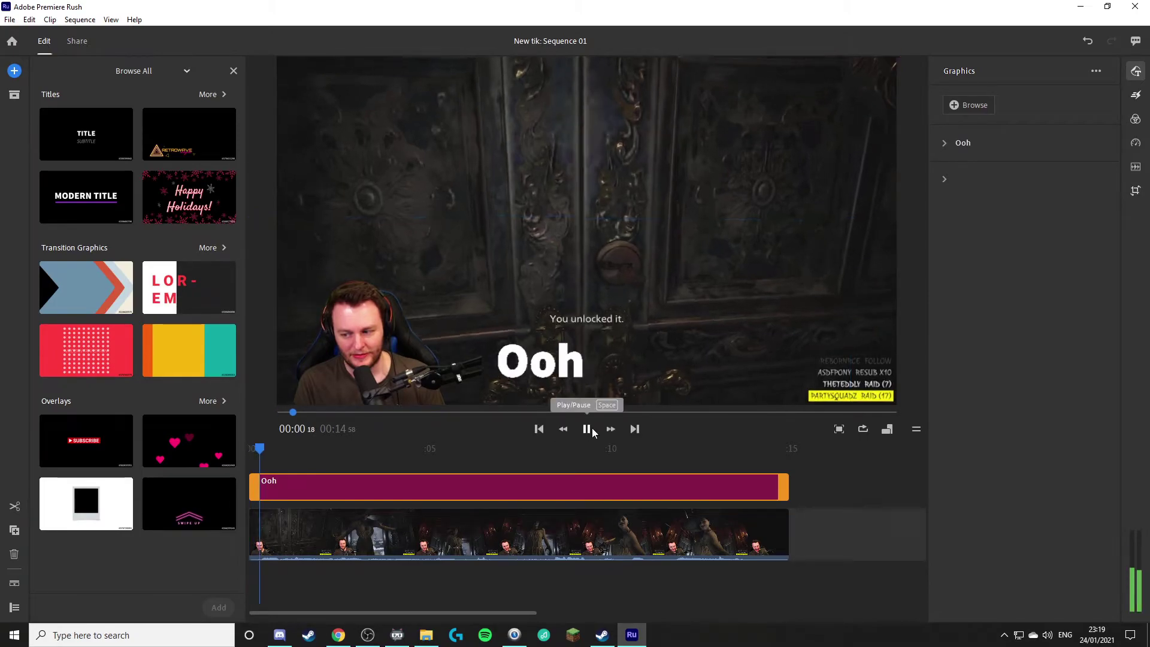
{"action": "left_click", "coordinate": [283, 449]}
{"action": "left_click_drag", "start_coordinate": [282, 449], "coordinate": [271, 449]}
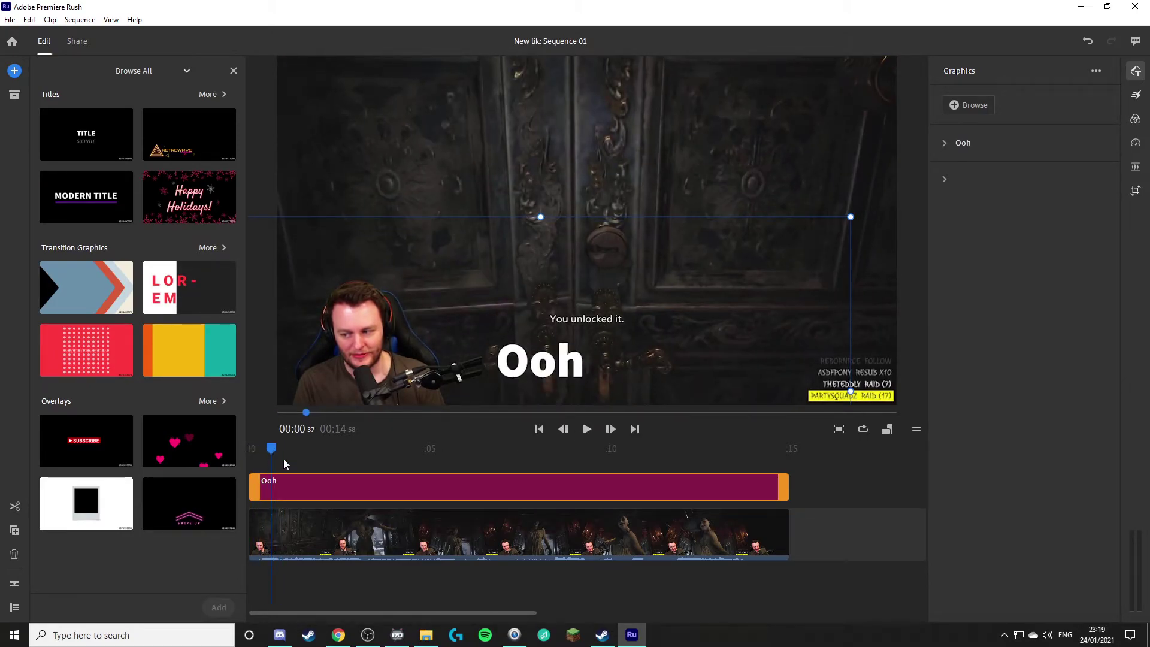
{"action": "left_click", "coordinate": [15, 507]}
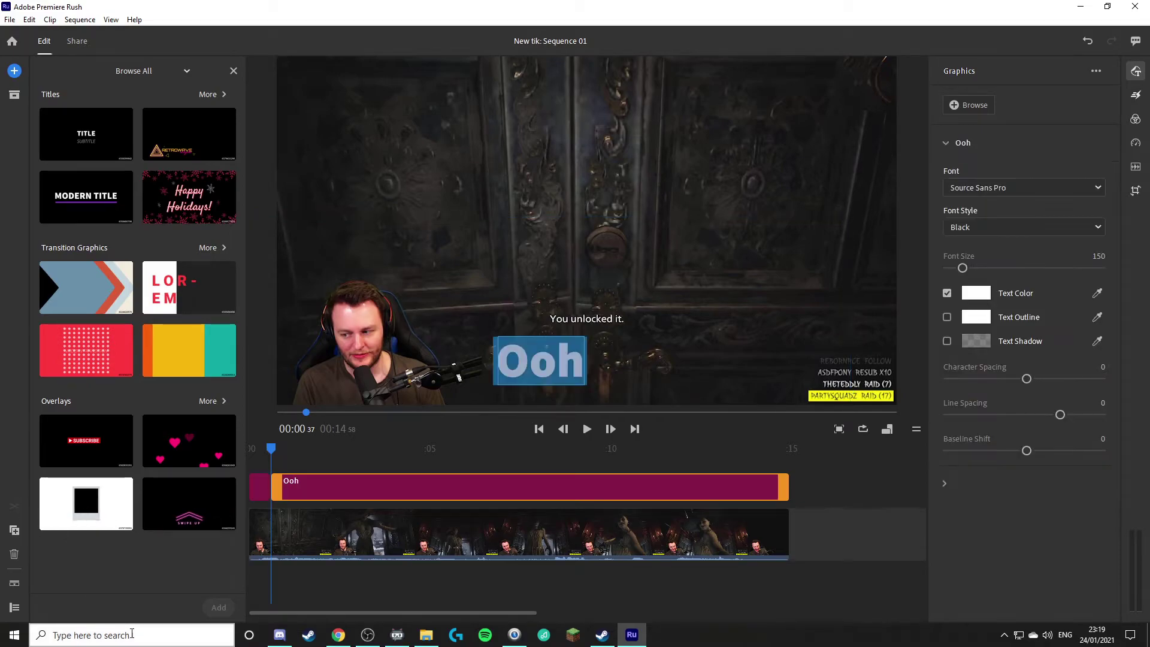
{"action": "left_click", "coordinate": [592, 430]}
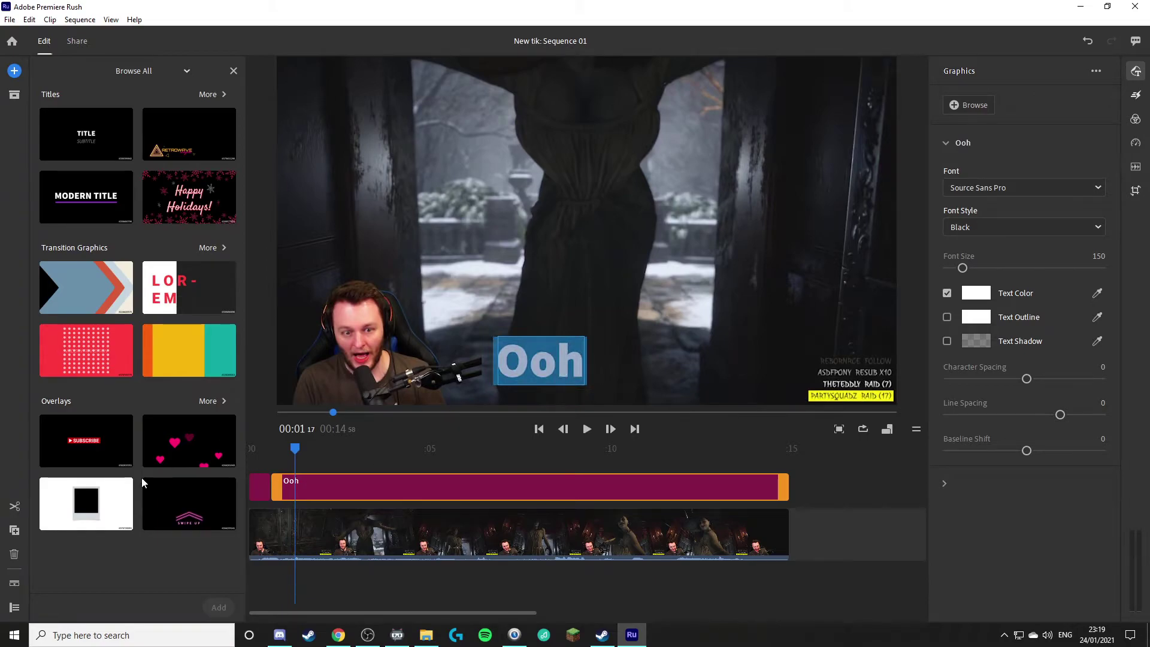
{"action": "left_click", "coordinate": [15, 506]}
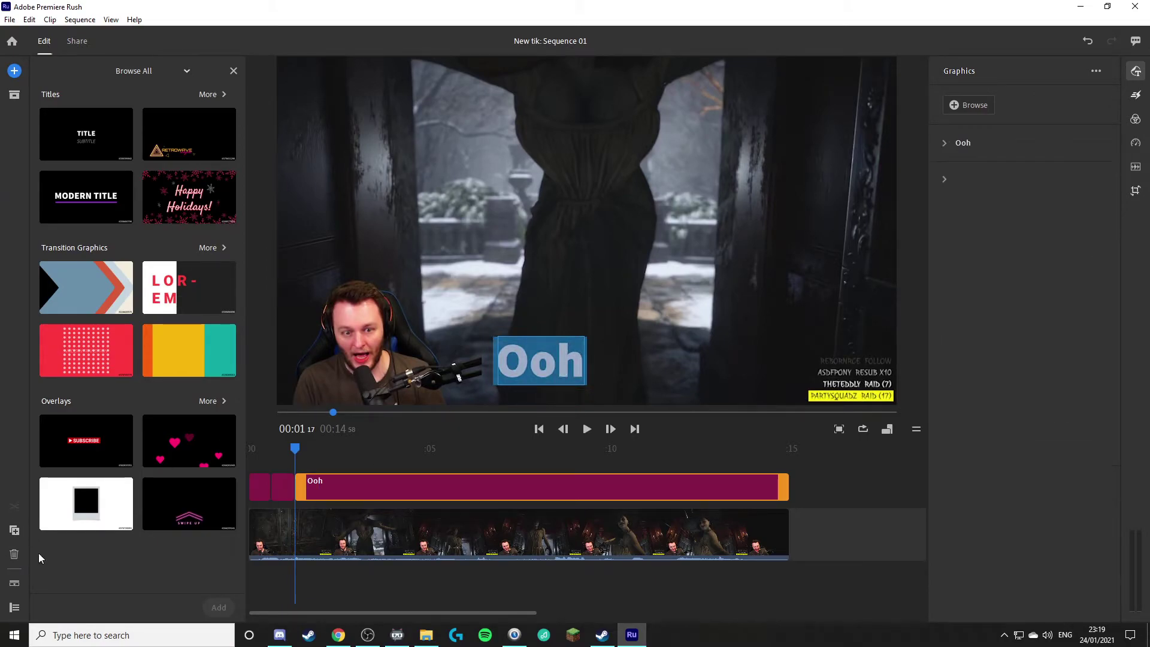
Step: Delete the opening Ooh piece so the caption starts about one second in
{"action": "left_click", "coordinate": [259, 499]}
{"action": "key", "text": "Delete"}
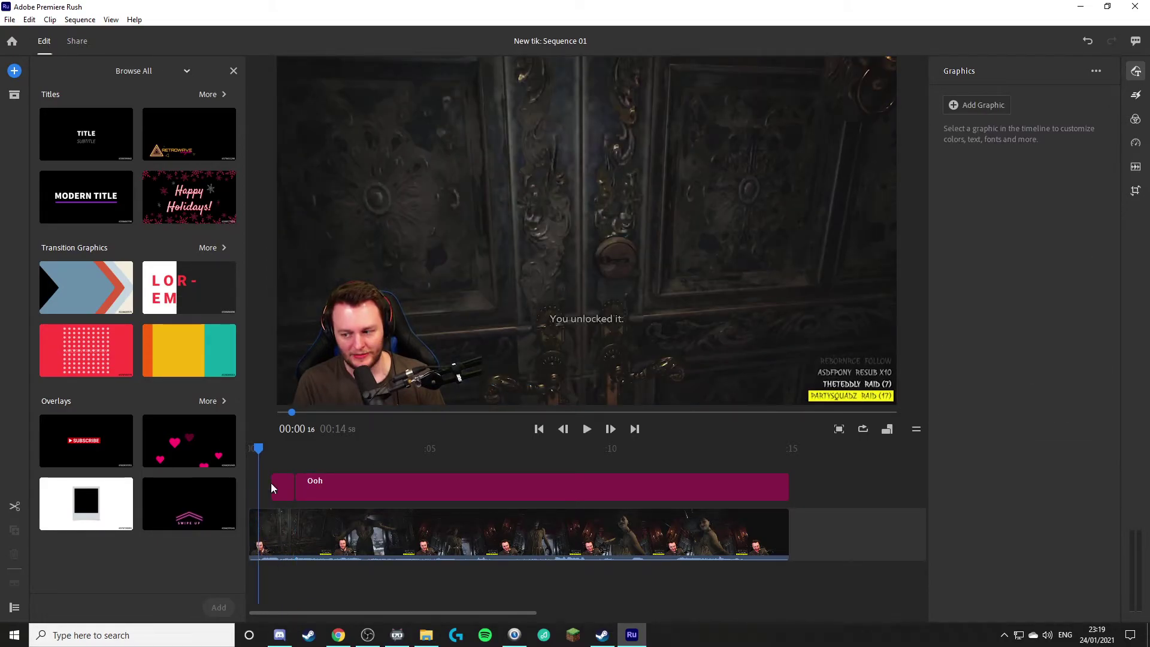
{"action": "left_click", "coordinate": [315, 483]}
{"action": "left_click_drag", "start_coordinate": [324, 449], "coordinate": [295, 451]}
Step: Rewrite the caption text as 'Oh, it's her!', correcting the typo along the way
{"action": "left_click", "coordinate": [586, 428]}
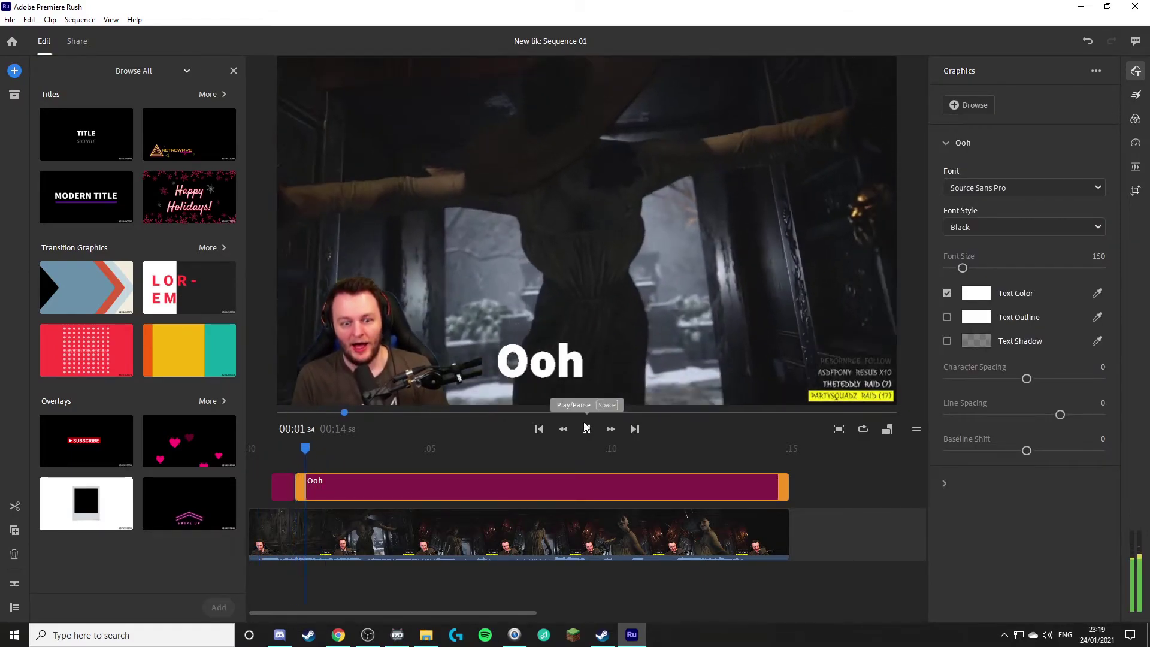
{"action": "left_click", "coordinate": [589, 430]}
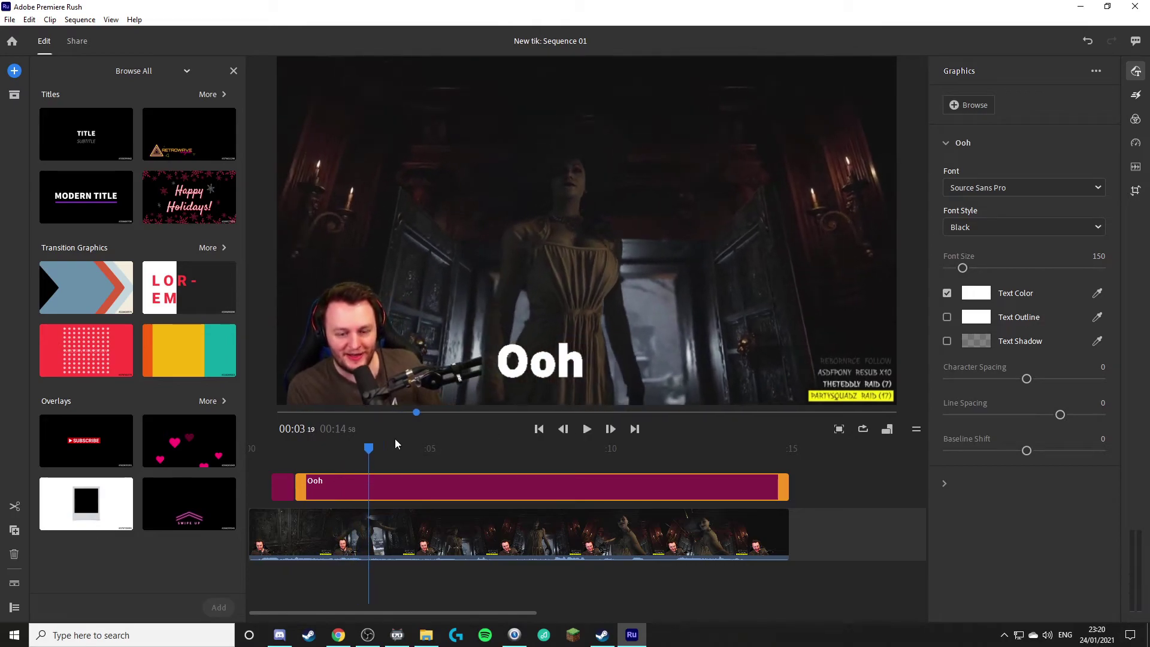
{"action": "left_click", "coordinate": [563, 372]}
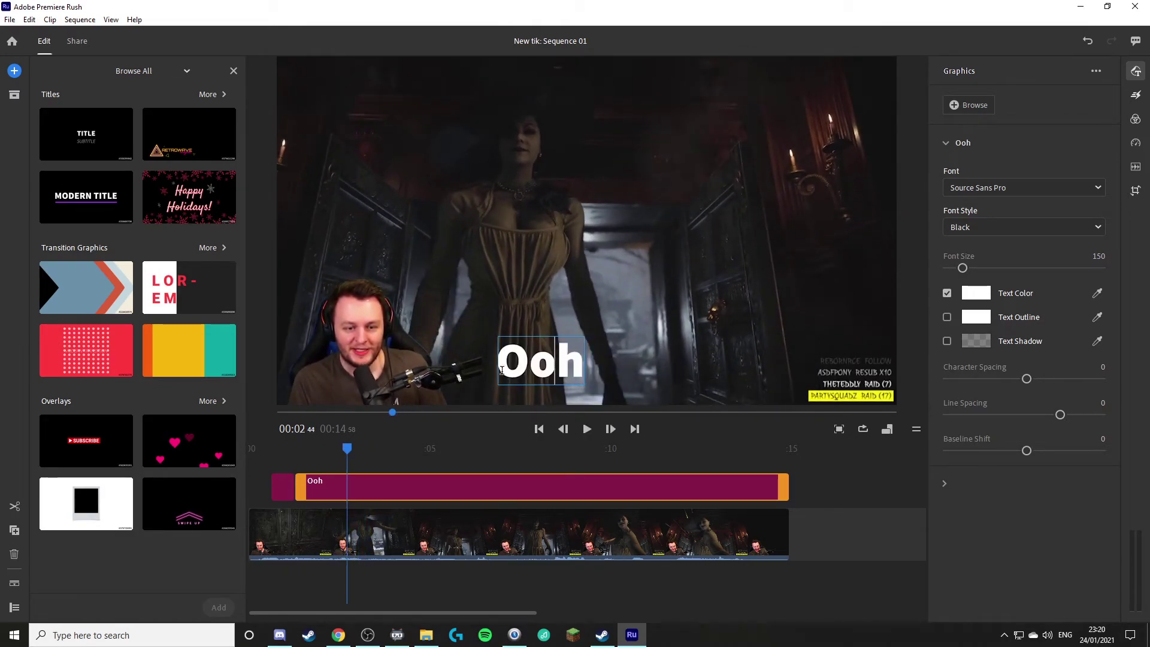
{"action": "key", "text": "ctrl+a"}
{"action": "type", "text": "Oh"}
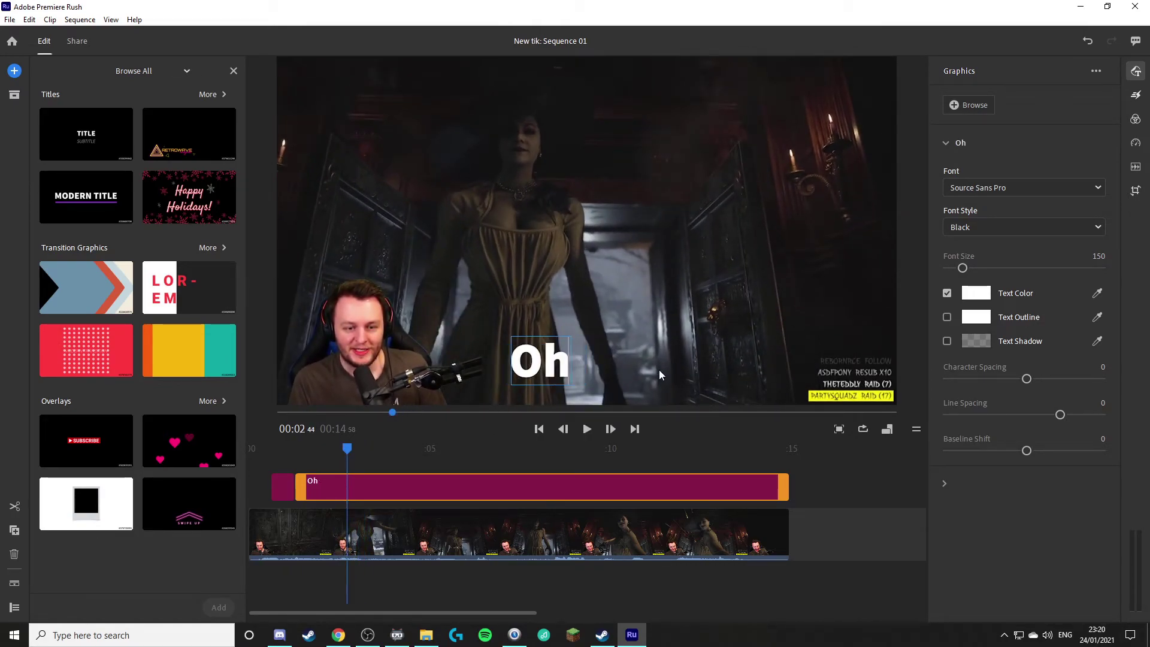
{"action": "type", "text": "m"}
{"action": "key", "text": "BackSpace"}
{"action": "key", "text": "BackSpace"}
{"action": "type", "text": "h, it's her!"}
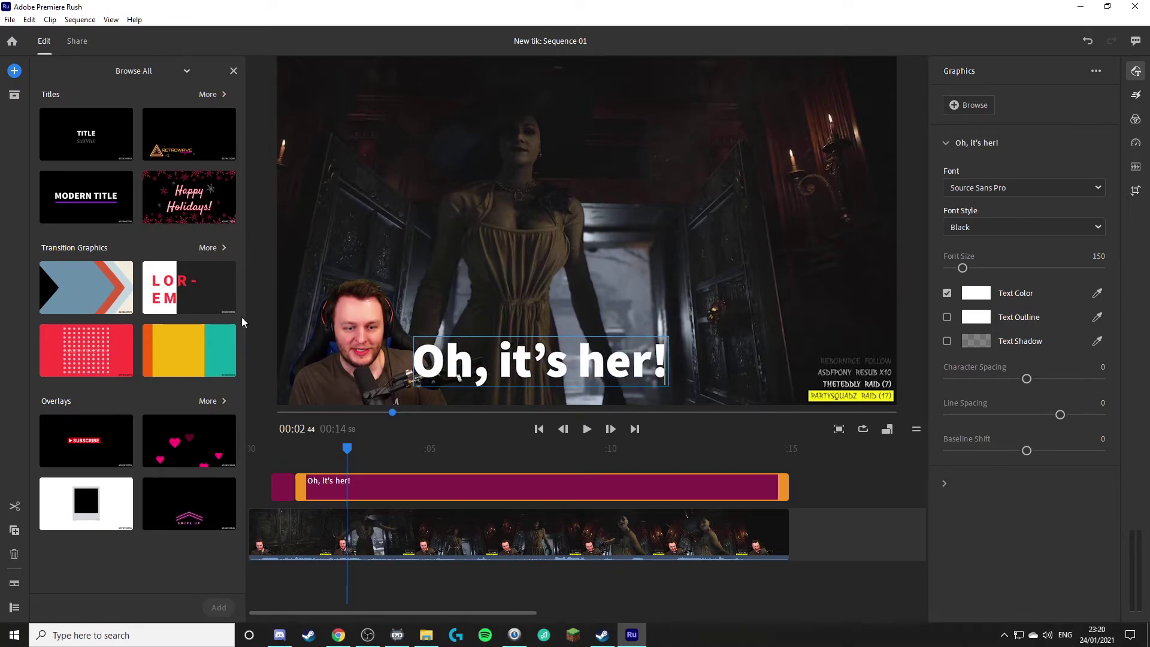
Step: Split the caption clip at 2.31 seconds and again at 3.32 seconds
{"action": "left_click_drag", "start_coordinate": [345, 456], "coordinate": [302, 453]}
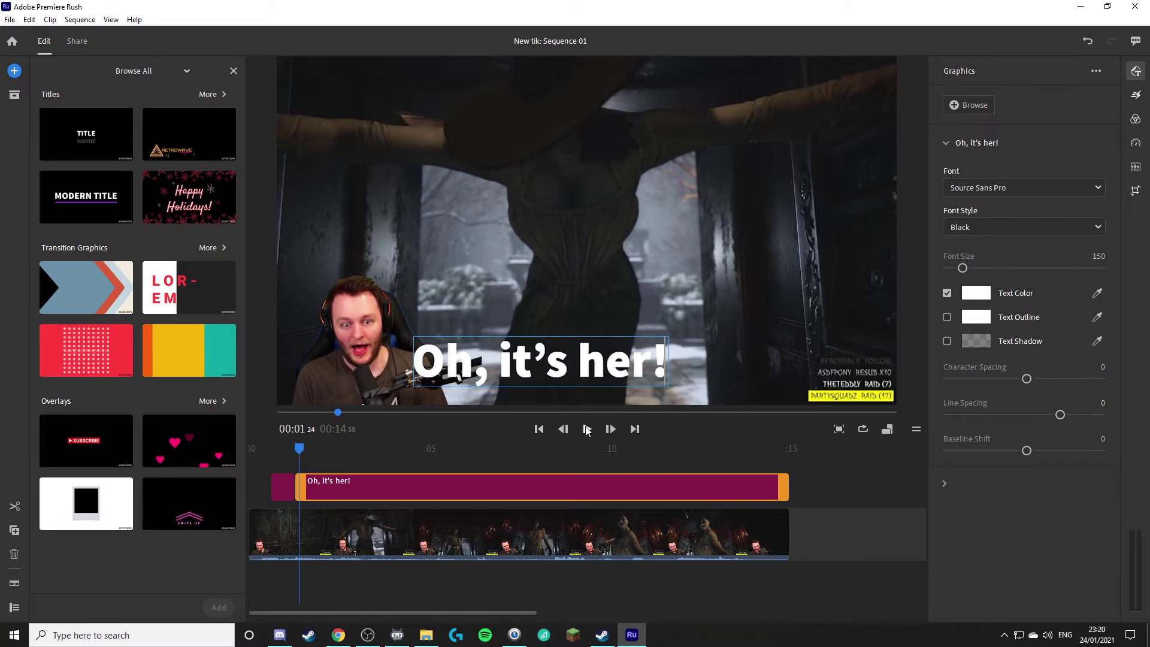
{"action": "left_click", "coordinate": [587, 428]}
{"action": "left_click", "coordinate": [351, 451]}
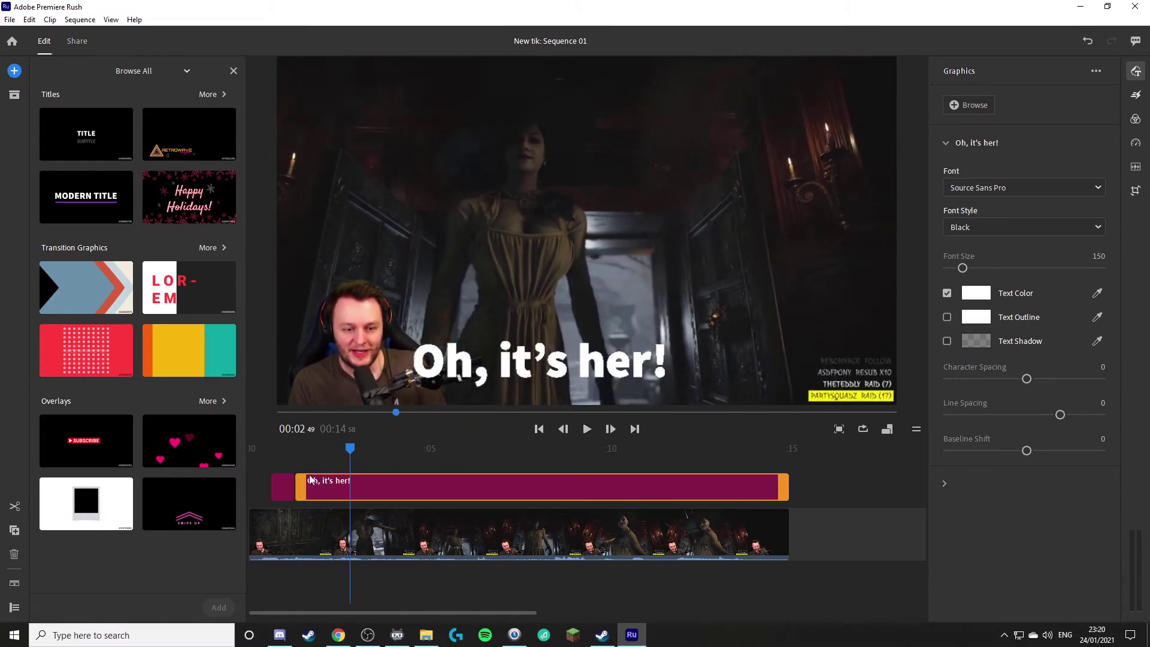
{"action": "left_click_drag", "start_coordinate": [353, 451], "coordinate": [340, 452]}
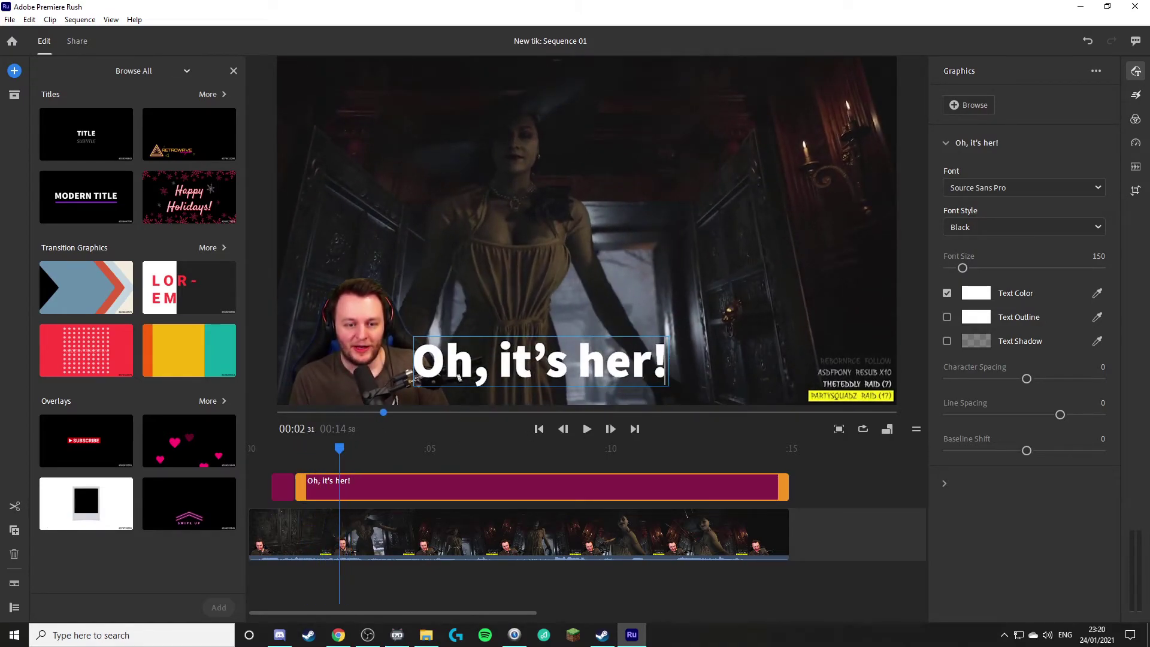
{"action": "left_click", "coordinate": [11, 509]}
{"action": "left_click", "coordinate": [586, 428]}
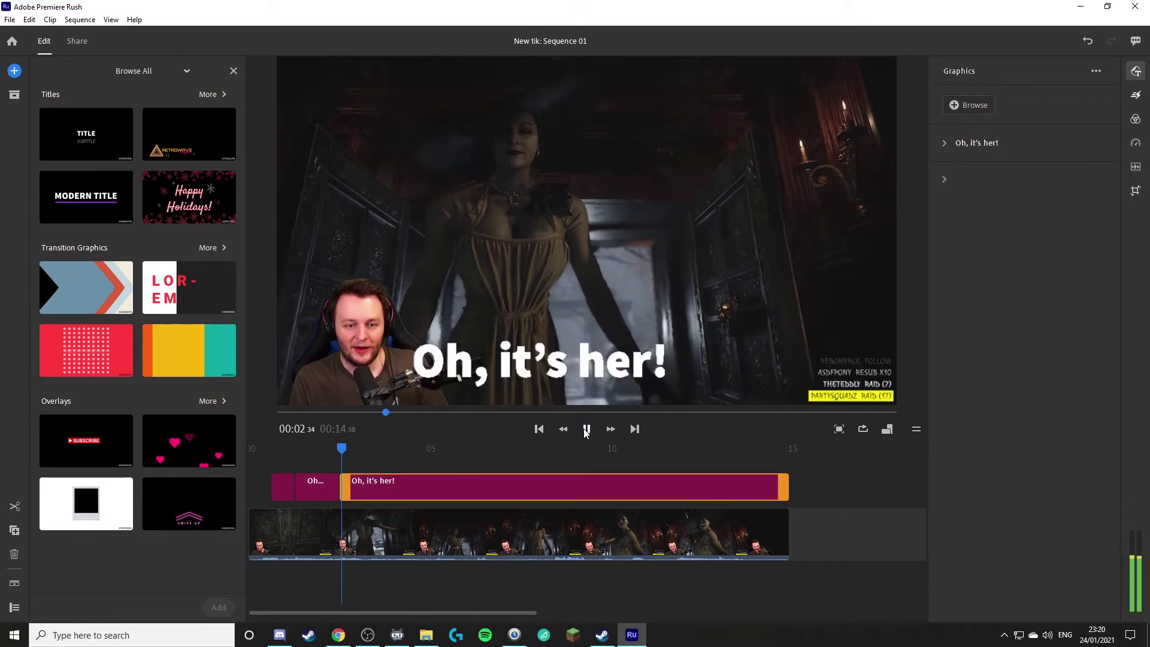
{"action": "left_click", "coordinate": [586, 429]}
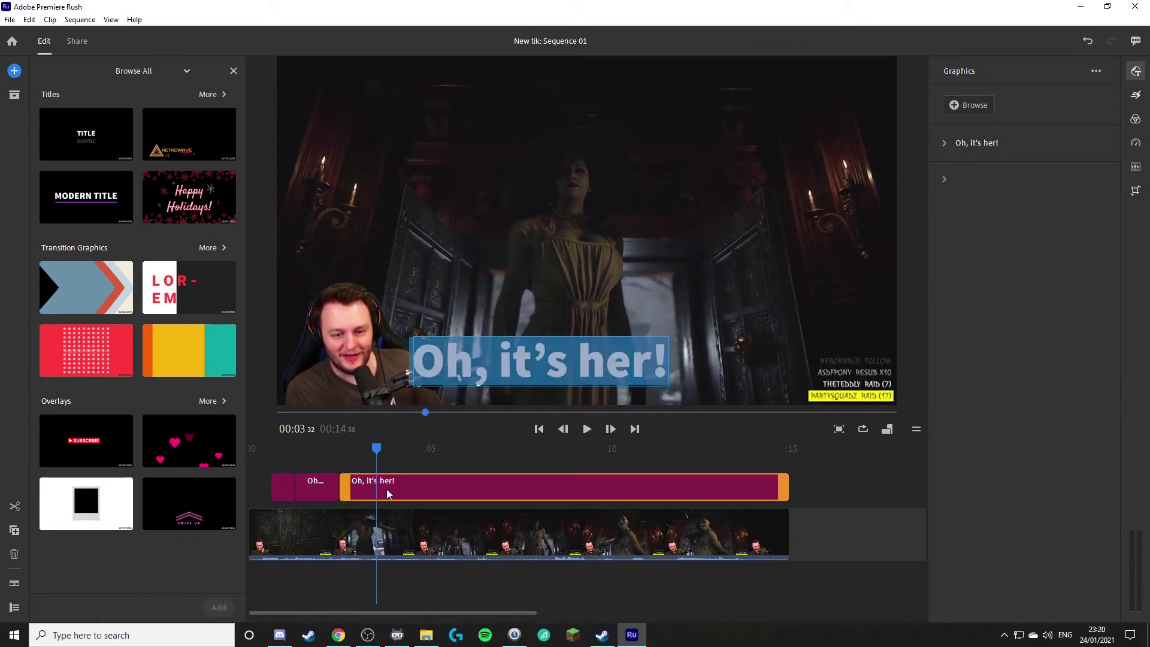
{"action": "left_click", "coordinate": [13, 509]}
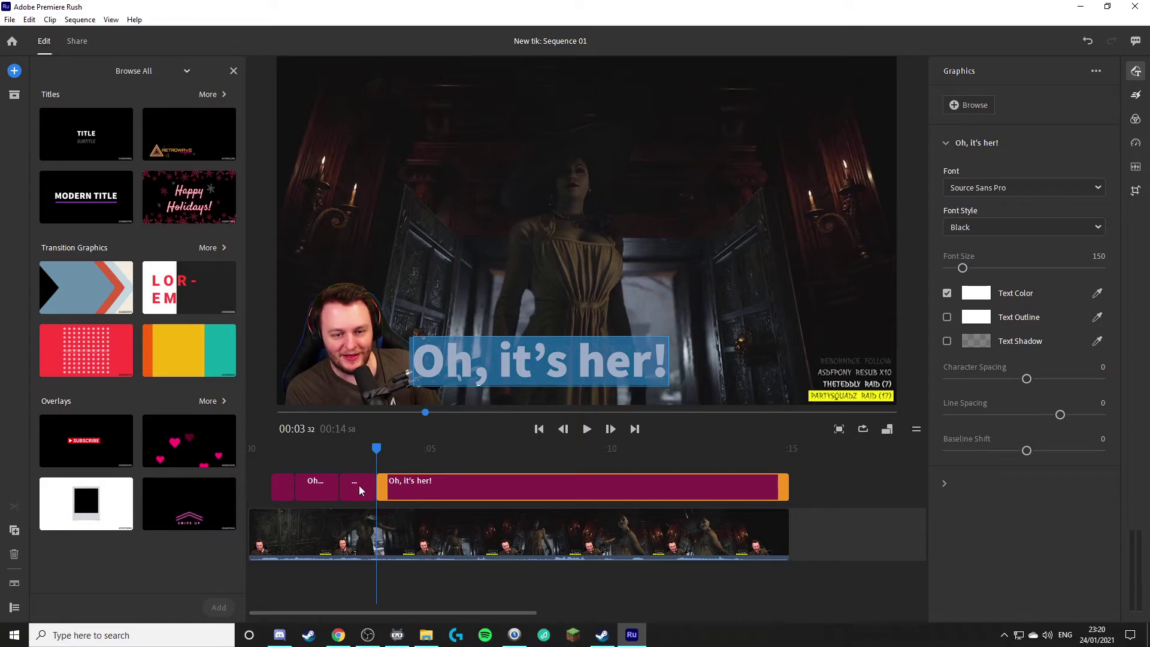
Step: Clear and delete the first 'Oh' caption piece, then move to about 2.48 seconds
{"action": "left_click_drag", "start_coordinate": [376, 448], "coordinate": [301, 449]}
{"action": "left_click", "coordinate": [321, 491]}
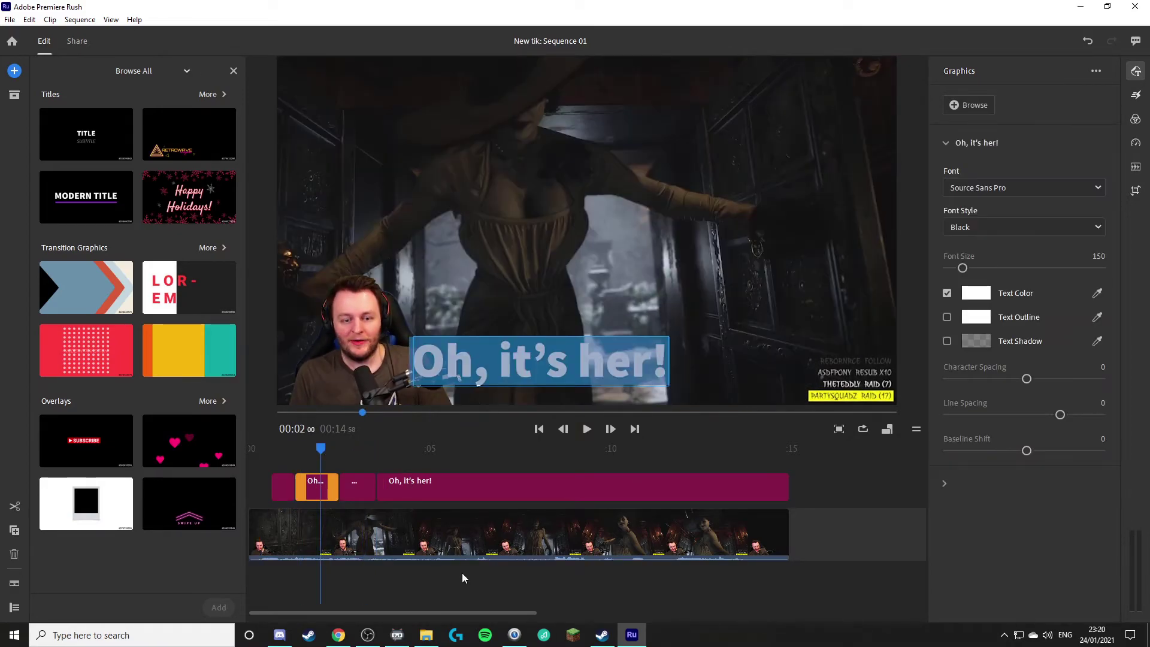
{"action": "key", "text": "BackSpace"}
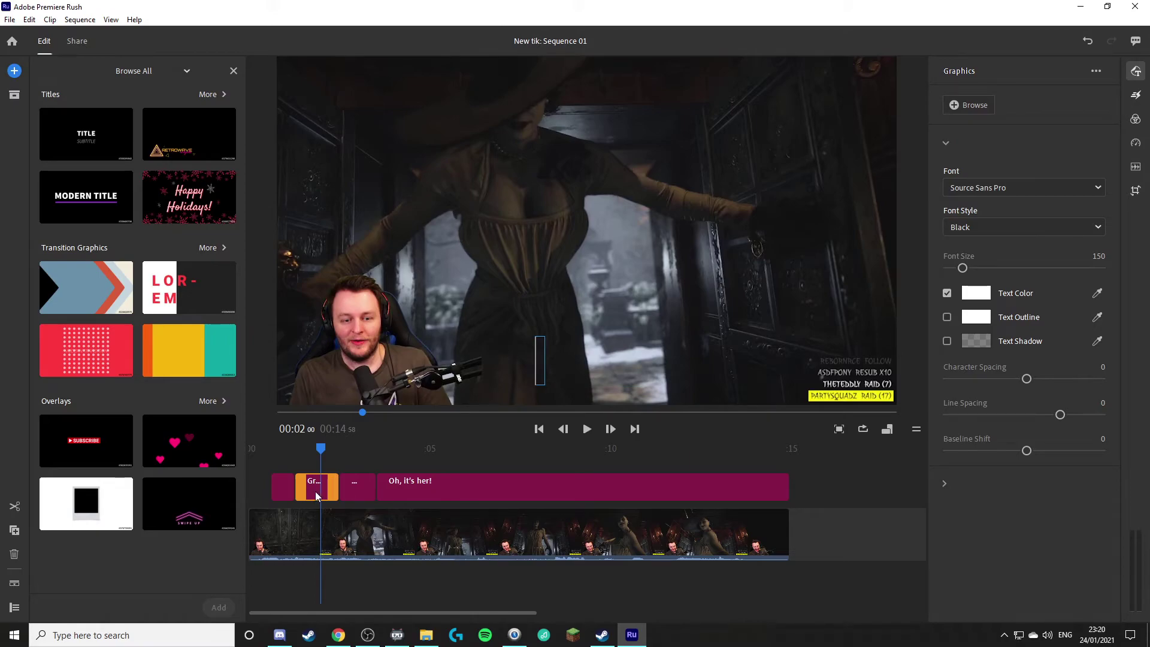
{"action": "key", "text": "Delete"}
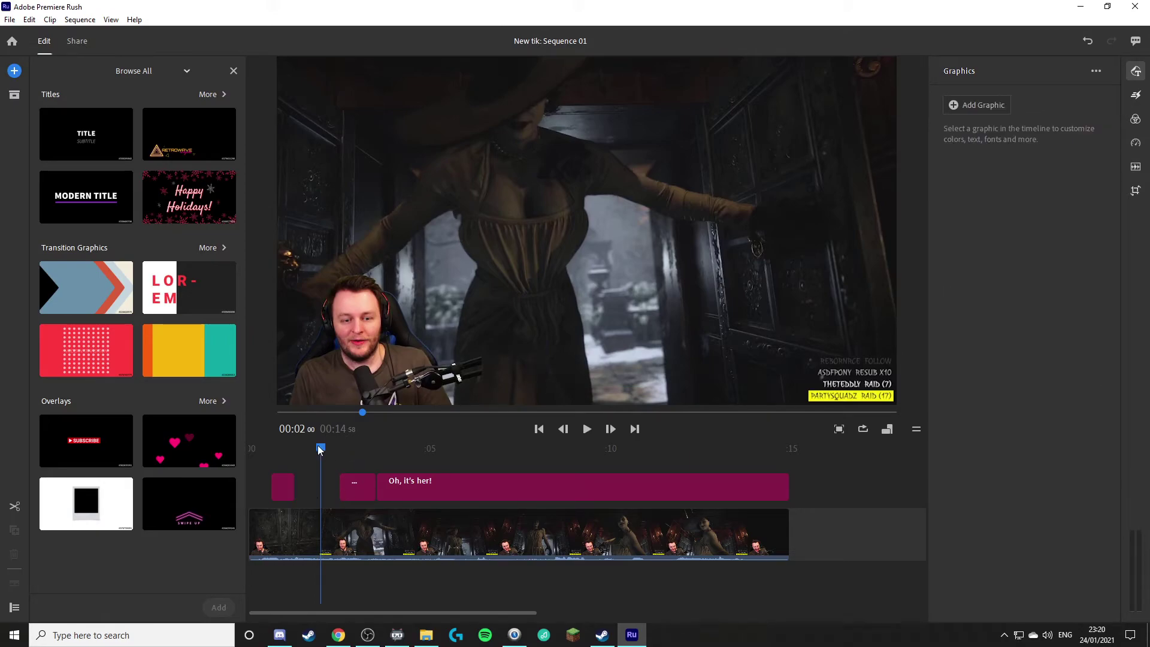
{"action": "left_click", "coordinate": [344, 448]}
{"action": "mouse_move", "coordinate": [345, 449]}
{"action": "left_mouse_down"}
{"action": "mouse_move", "coordinate": [371, 451]}
{"action": "mouse_move", "coordinate": [348, 454]}
{"action": "left_mouse_up"}
Step: Shift the gameplay video in the frame, then undo the move
{"action": "left_click", "coordinate": [350, 533]}
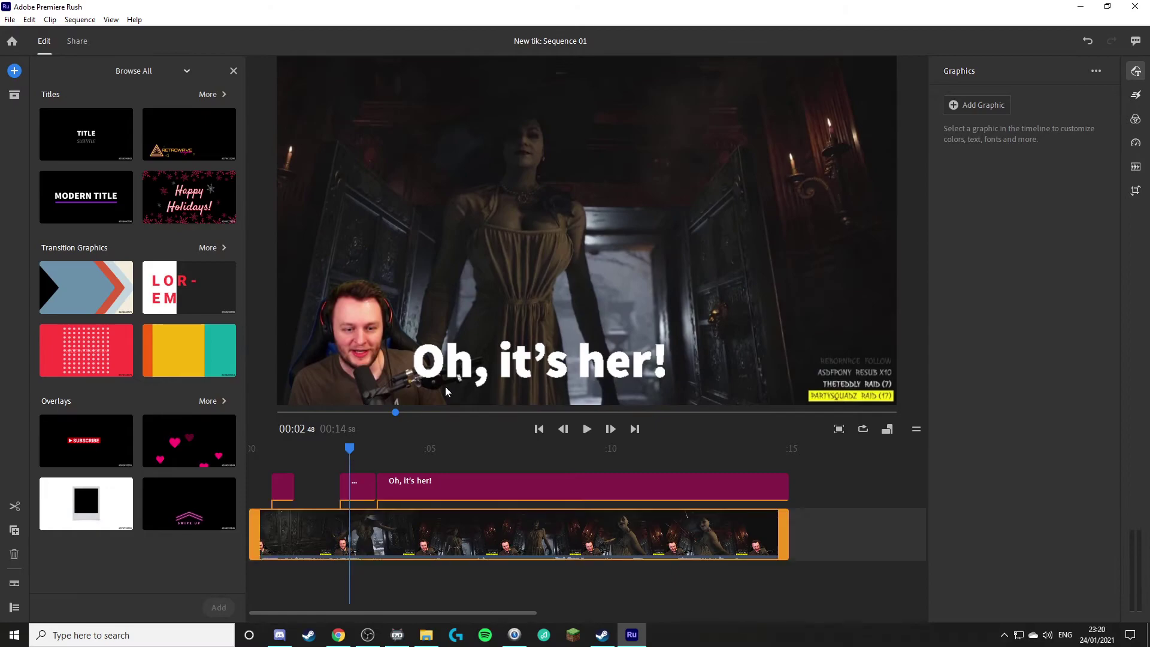
{"action": "left_click", "coordinate": [619, 396]}
{"action": "left_click_drag", "start_coordinate": [773, 310], "coordinate": [819, 301]}
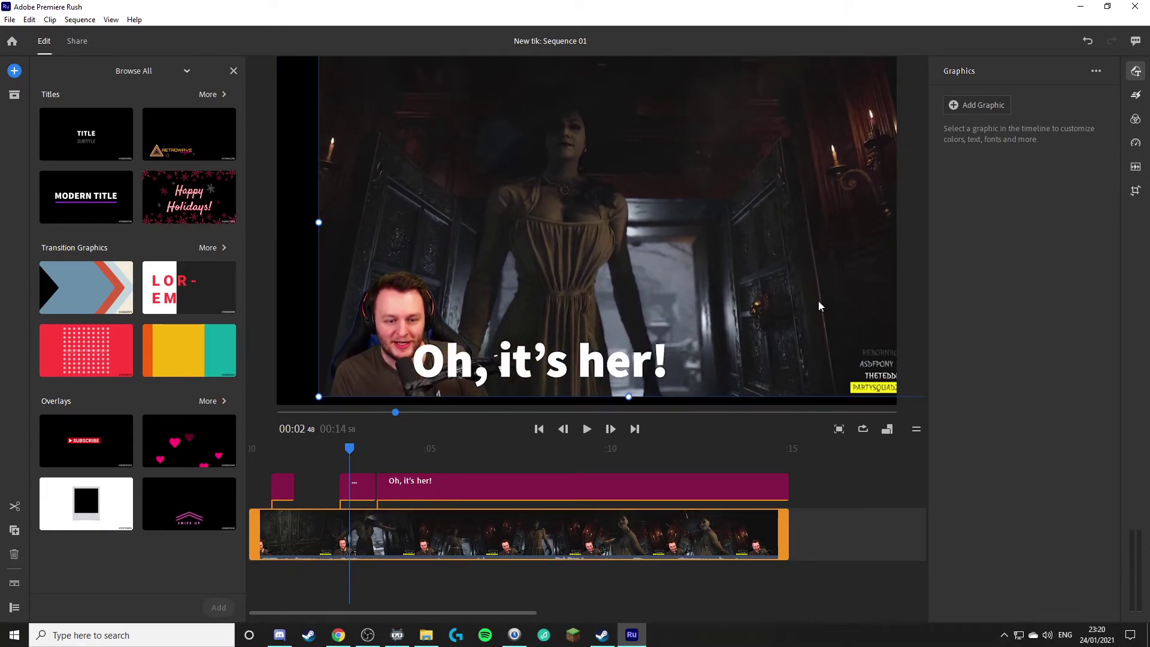
{"action": "left_click", "coordinate": [30, 20]}
{"action": "left_click", "coordinate": [44, 31]}
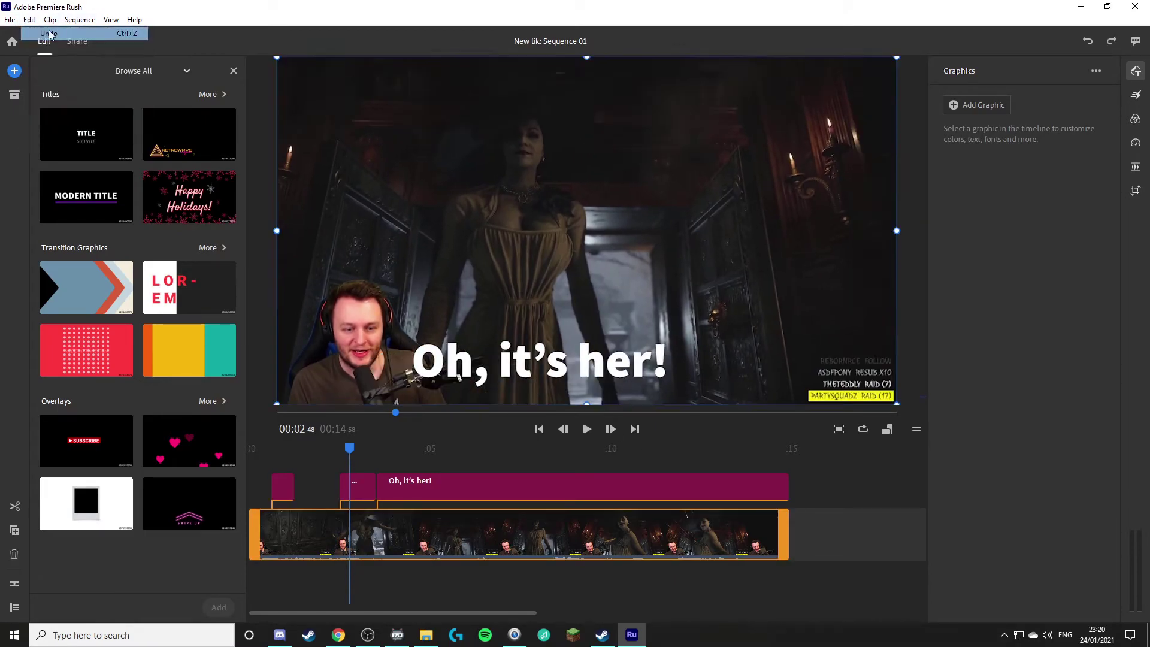
Step: Move the short caption piece's text right in the frame and play back to check it
{"action": "left_click", "coordinate": [367, 484]}
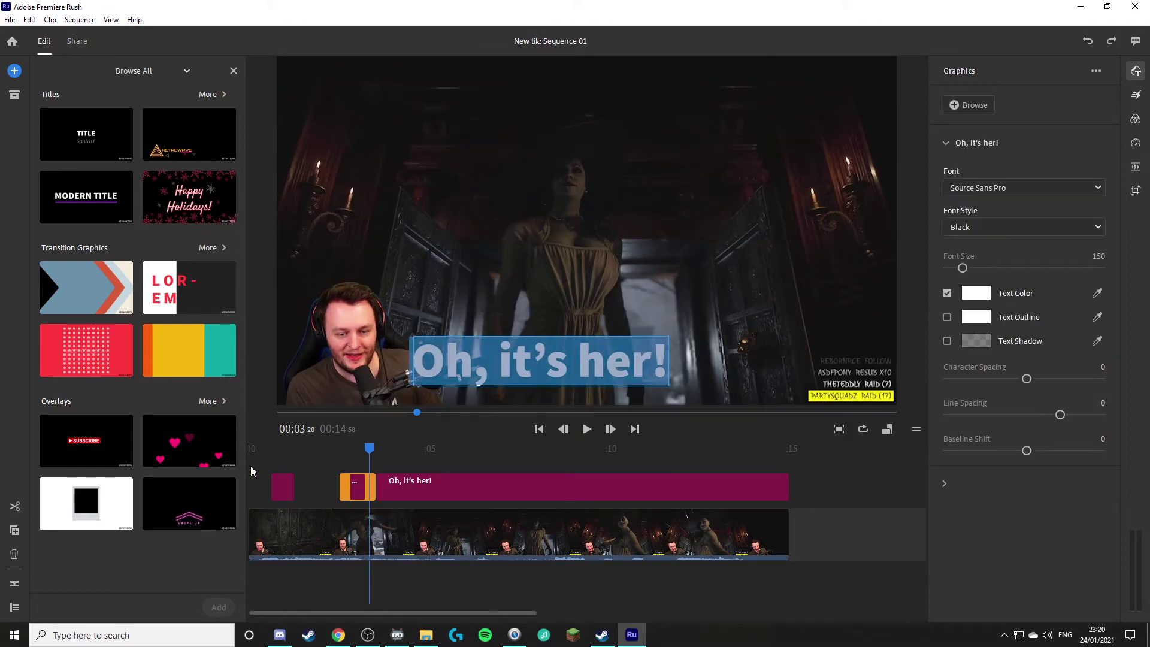
{"action": "left_click", "coordinate": [678, 314]}
{"action": "left_click_drag", "start_coordinate": [678, 314], "coordinate": [754, 307]}
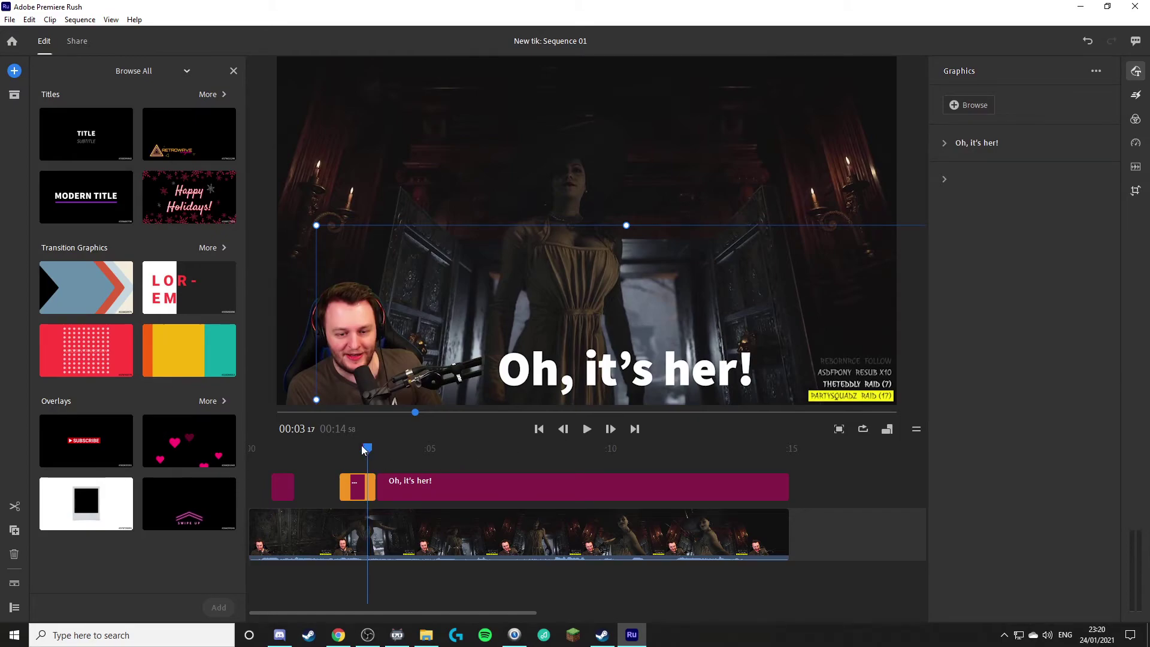
{"action": "left_click_drag", "start_coordinate": [369, 449], "coordinate": [260, 446]}
{"action": "left_click", "coordinate": [588, 429]}
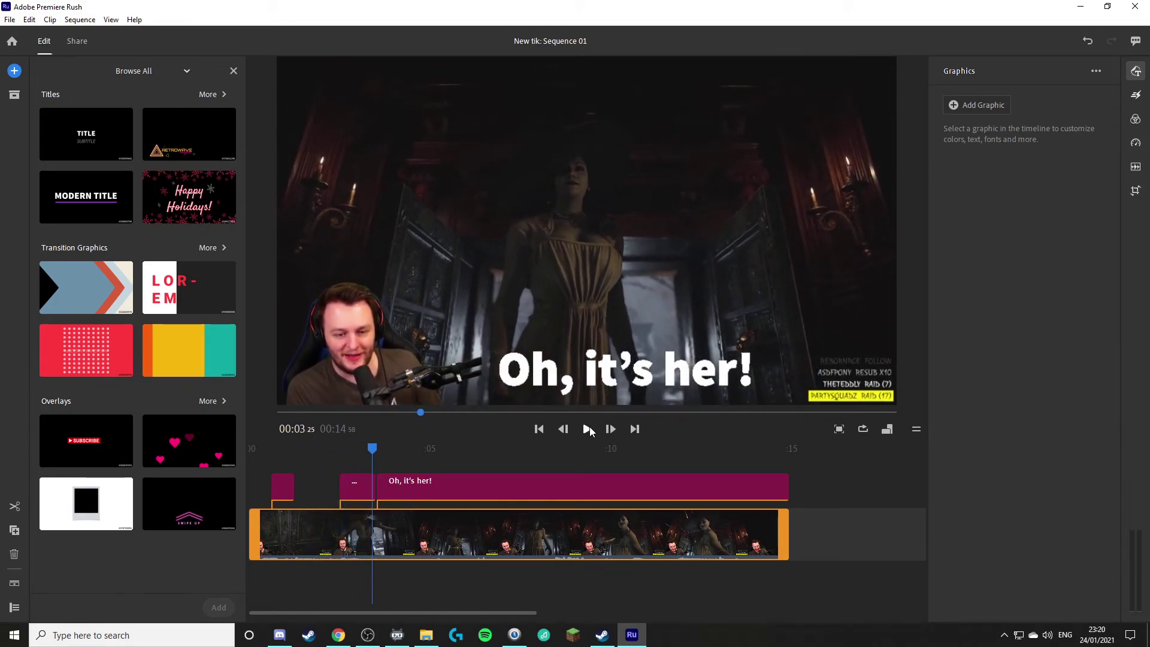
{"action": "left_click", "coordinate": [588, 429]}
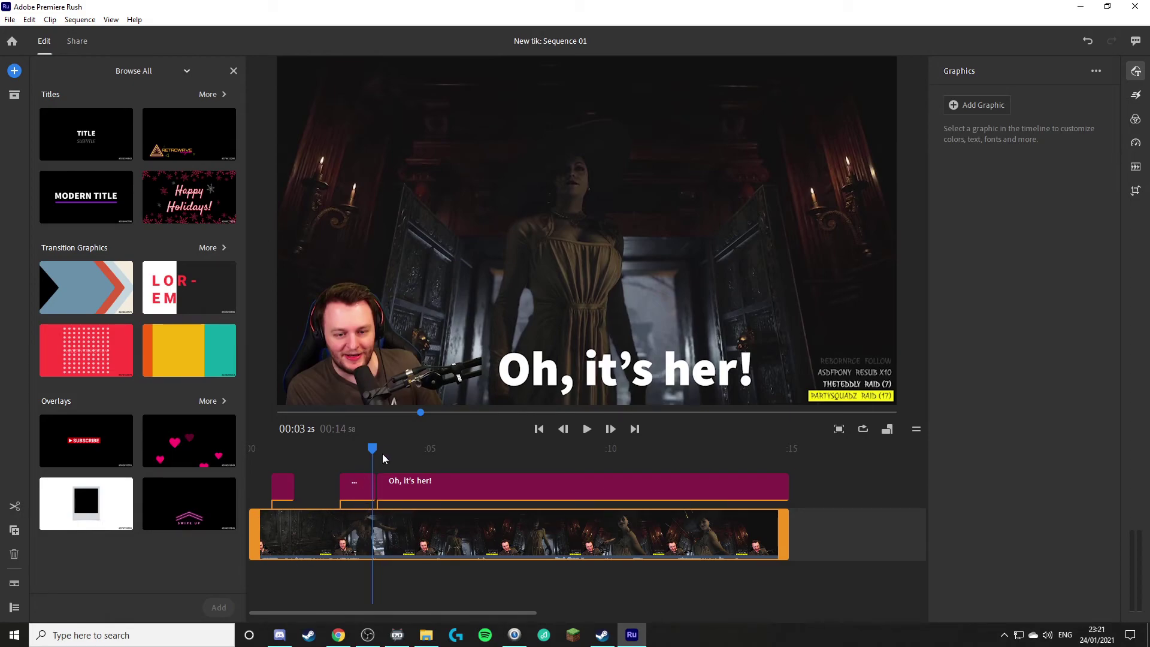
Step: Split the gameplay video at 6.19 seconds, then undo the split
{"action": "left_click_drag", "start_coordinate": [369, 449], "coordinate": [476, 448]}
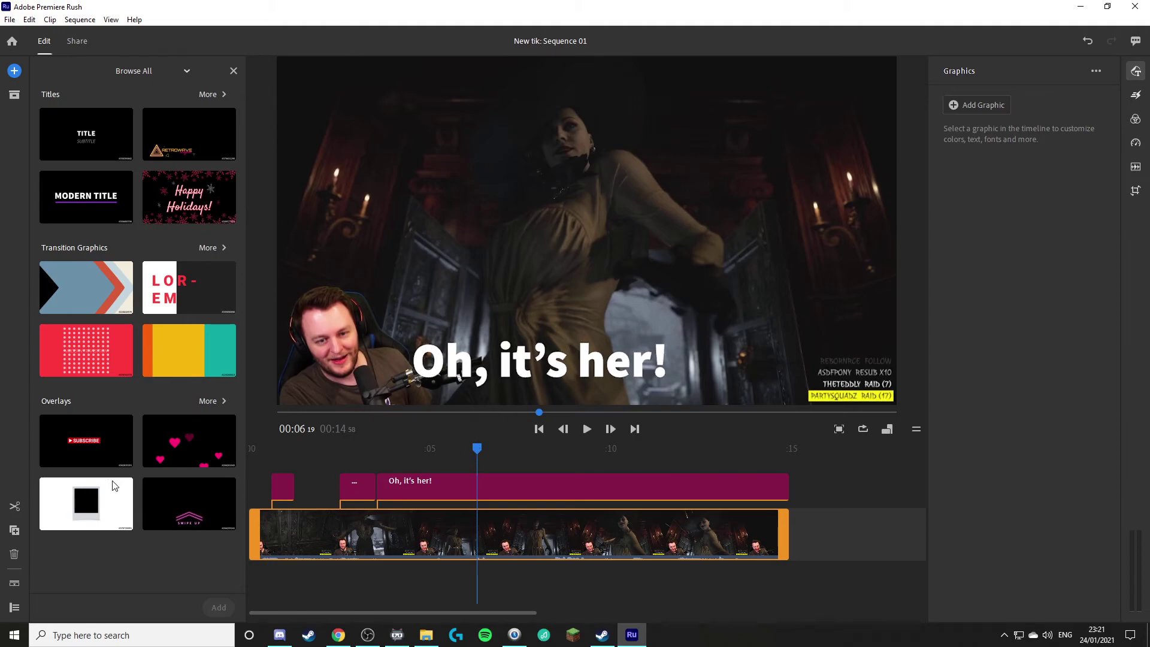
{"action": "left_click", "coordinate": [14, 506]}
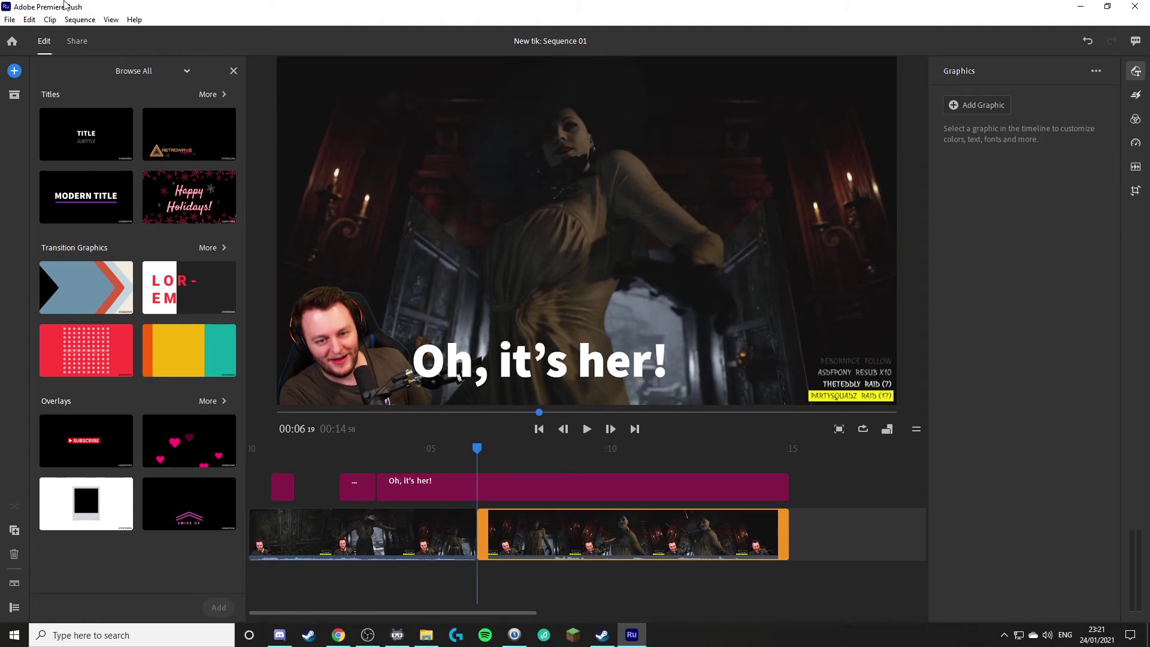
{"action": "left_click", "coordinate": [30, 20]}
{"action": "left_click", "coordinate": [34, 34]}
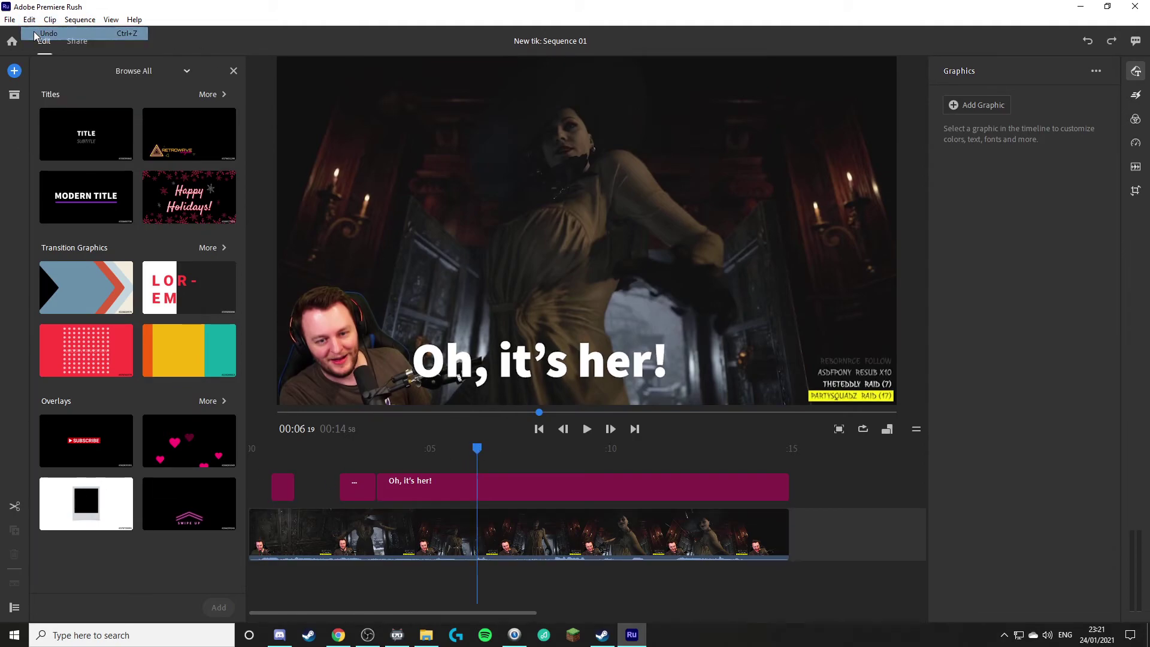
Step: Split the 'Oh, it's her!' caption at 6.5, 9 and 11 seconds and delete the piece around 10 seconds
{"action": "left_click", "coordinate": [480, 486]}
{"action": "left_click", "coordinate": [15, 509]}
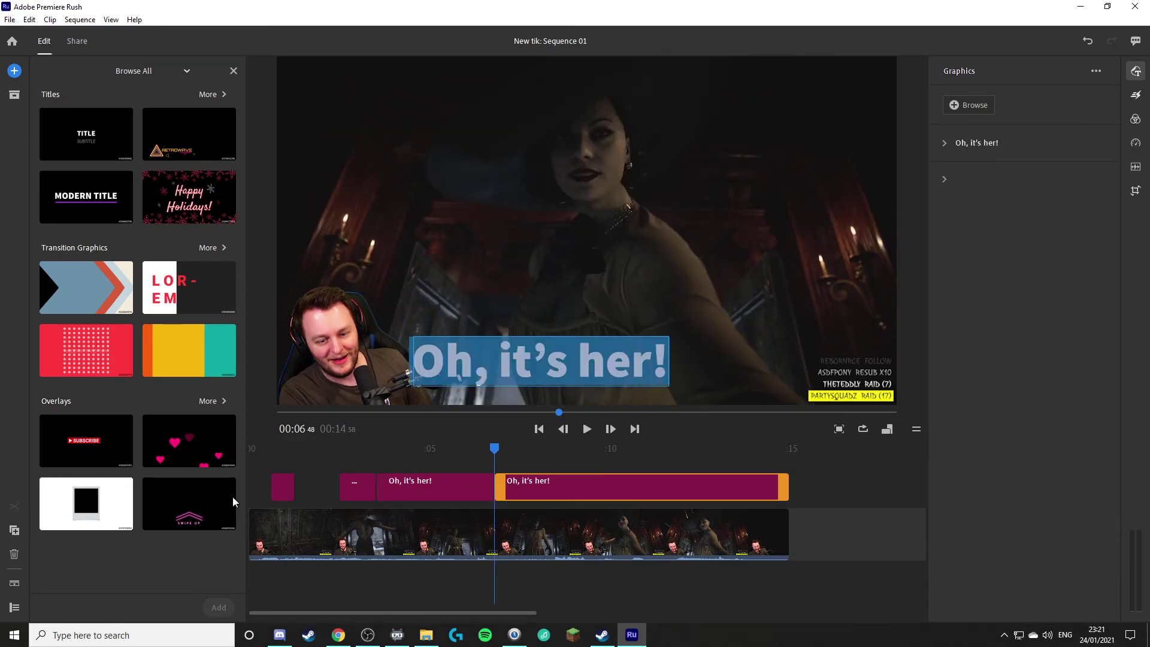
{"action": "left_click_drag", "start_coordinate": [495, 451], "coordinate": [661, 449]}
{"action": "left_click", "coordinate": [14, 507]}
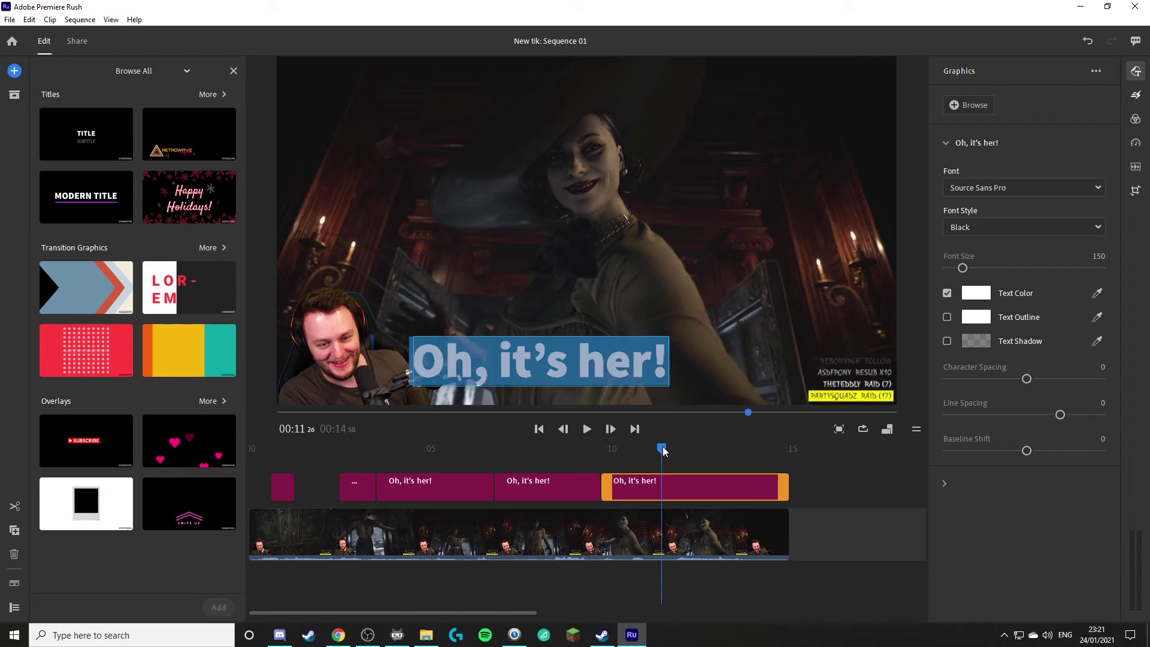
{"action": "left_click", "coordinate": [15, 508]}
{"action": "left_click", "coordinate": [616, 493]}
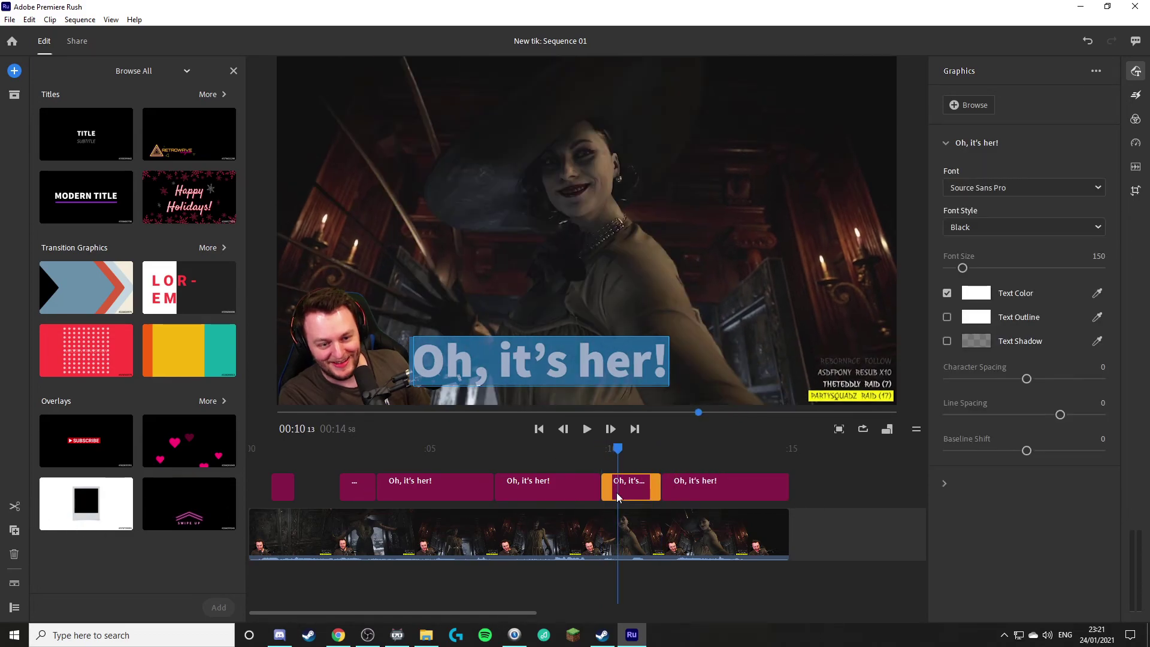
{"action": "key", "text": "Delete"}
{"action": "left_click_drag", "start_coordinate": [623, 451], "coordinate": [706, 451]}
{"action": "left_click", "coordinate": [428, 533]}
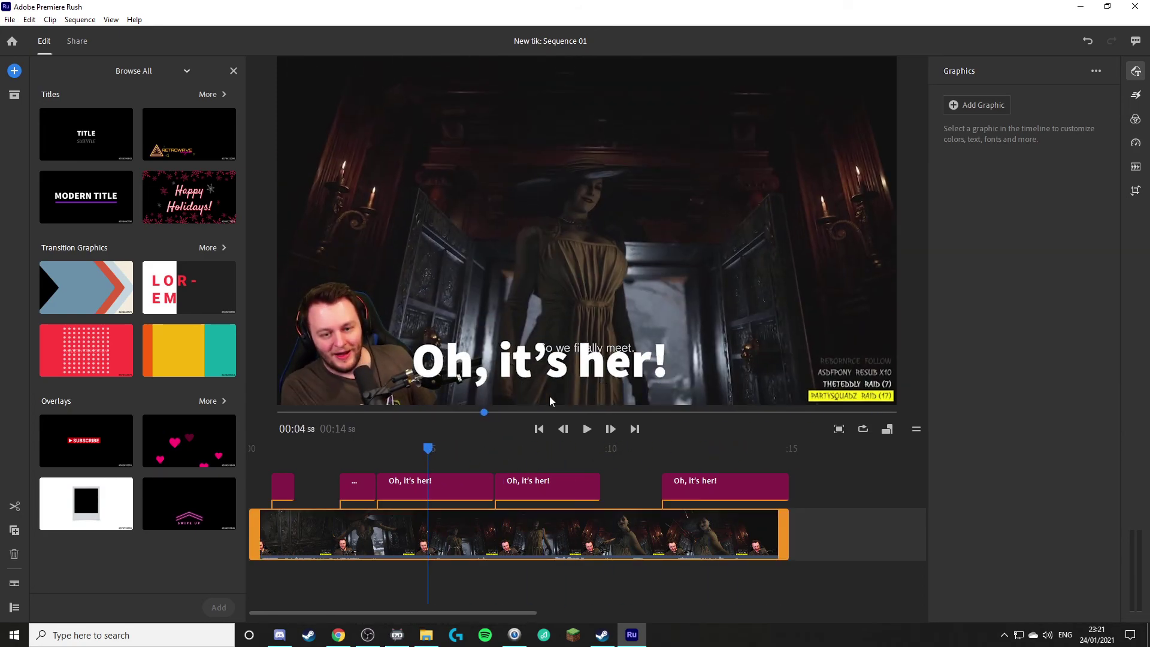
{"action": "left_click_drag", "start_coordinate": [429, 450], "coordinate": [455, 451]}
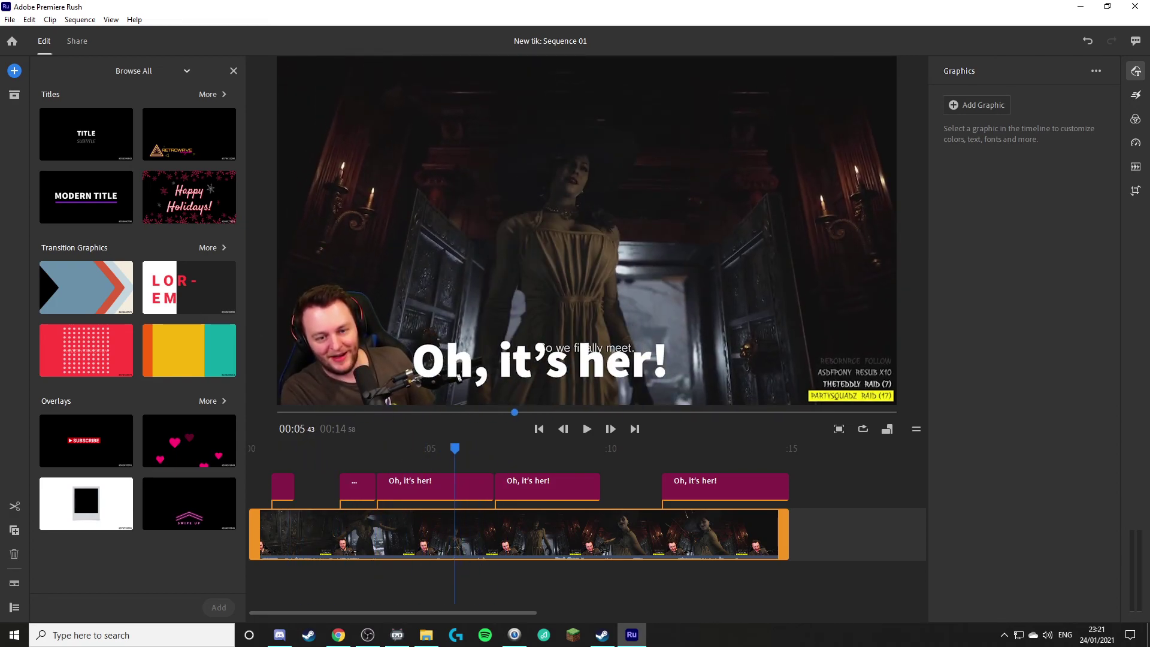